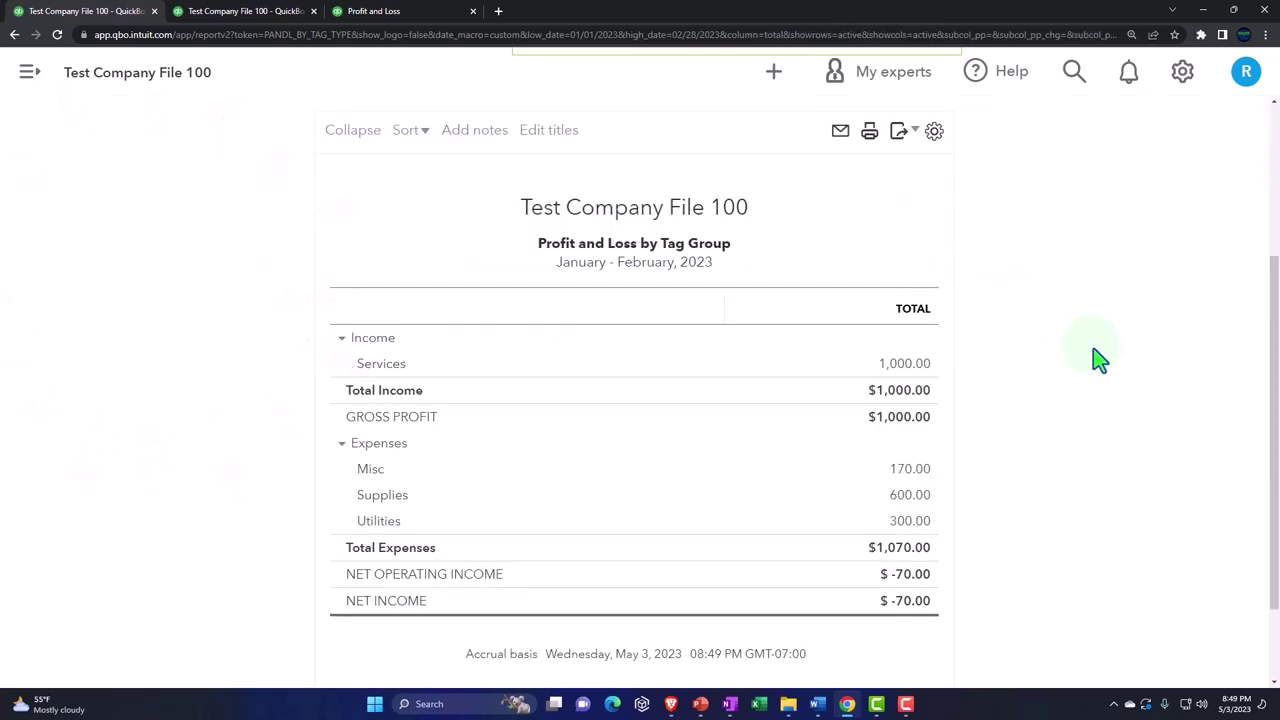
# Customize the Profit and Loss by Tag Group report with a Tags filter set to Not Specified and run it
pyautogui.scroll(3, 1095, 360)
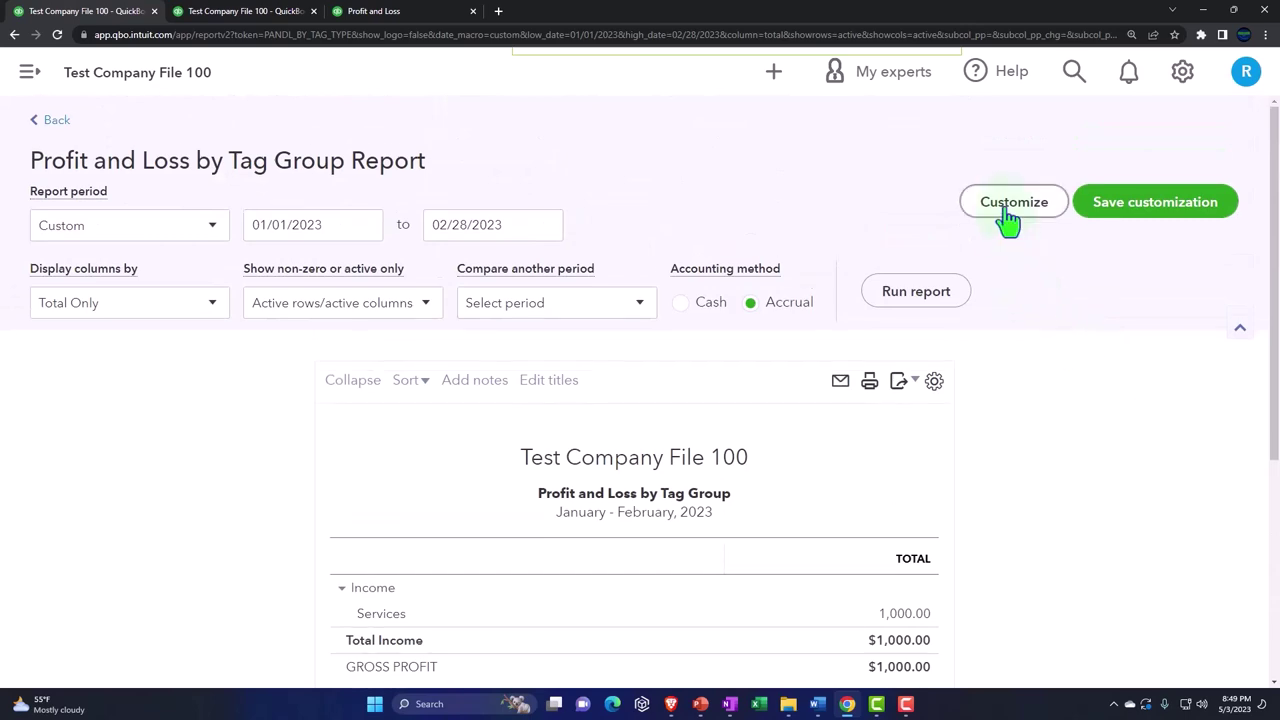
pyautogui.click(1010, 204)
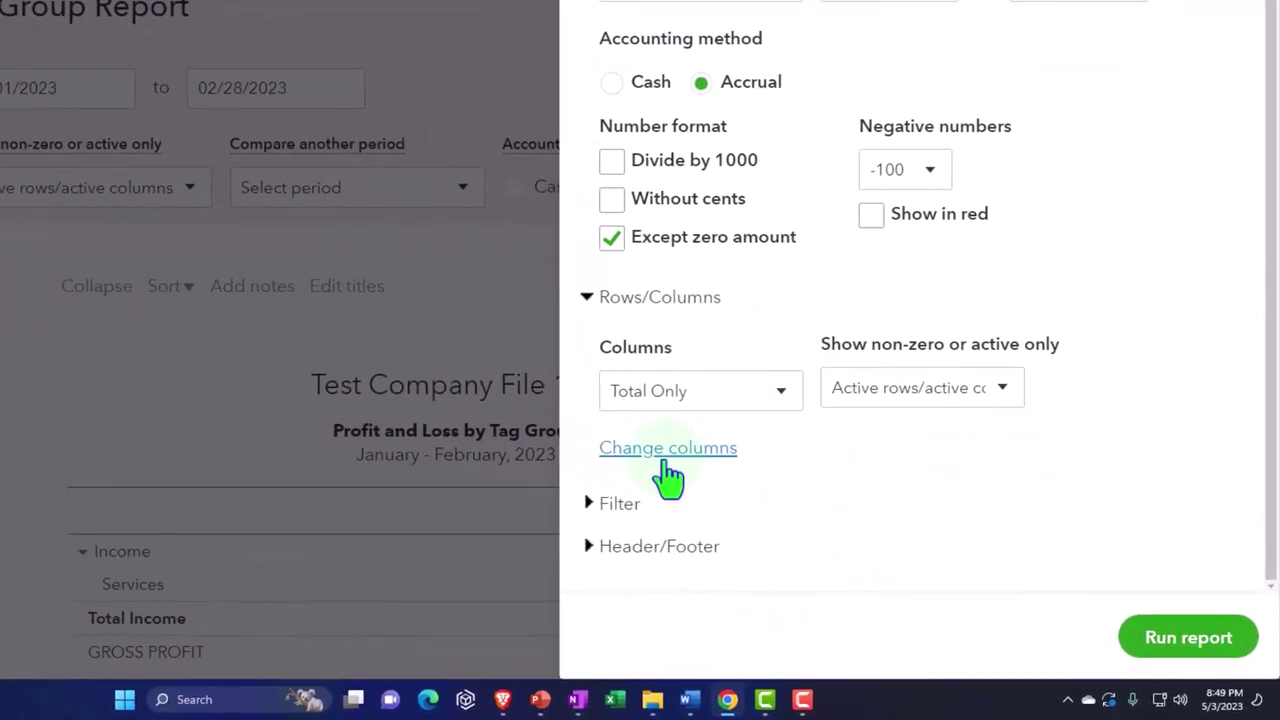
pyautogui.click(743, 594)
pyautogui.scroll(-5, 663, 443)
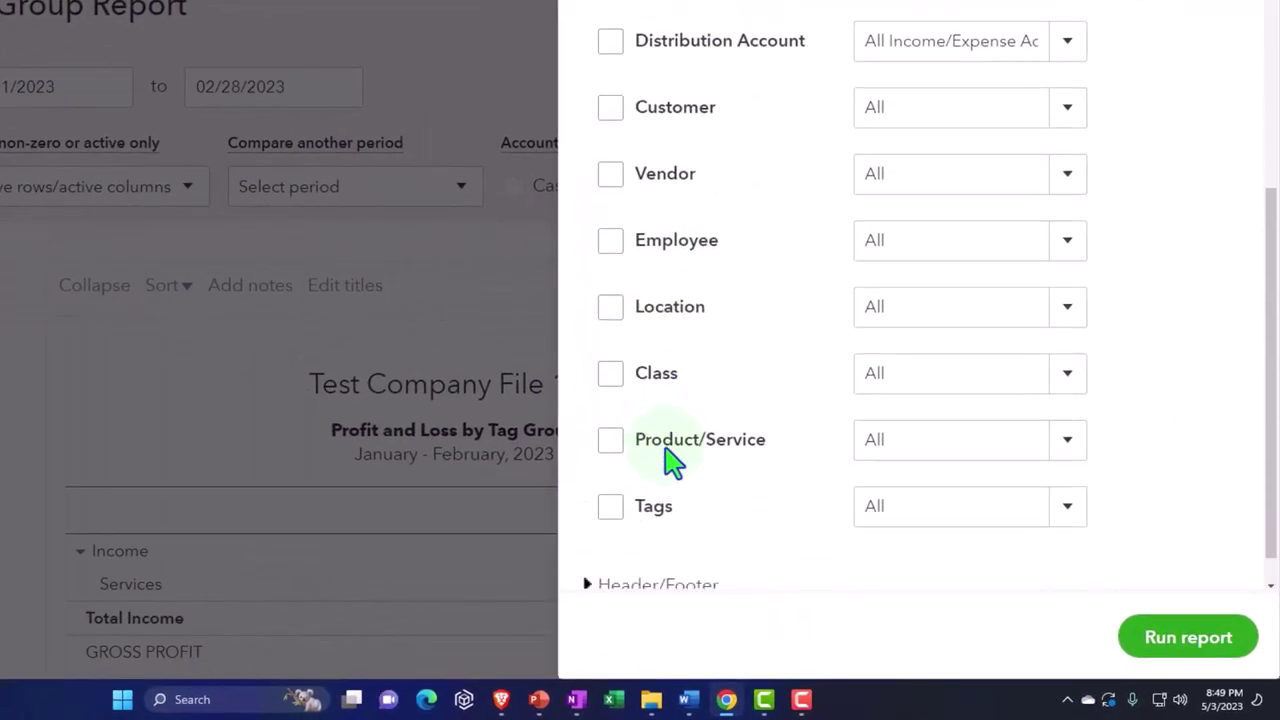
pyautogui.click(618, 508)
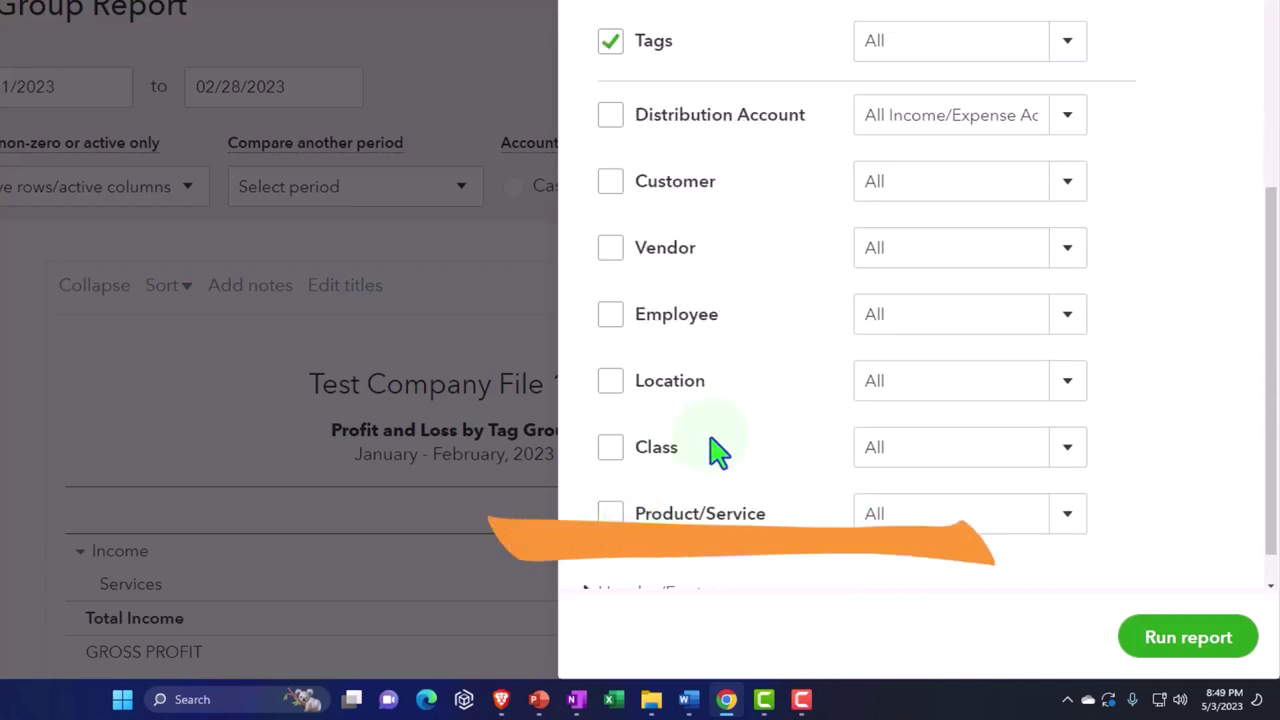
pyautogui.click(1067, 40)
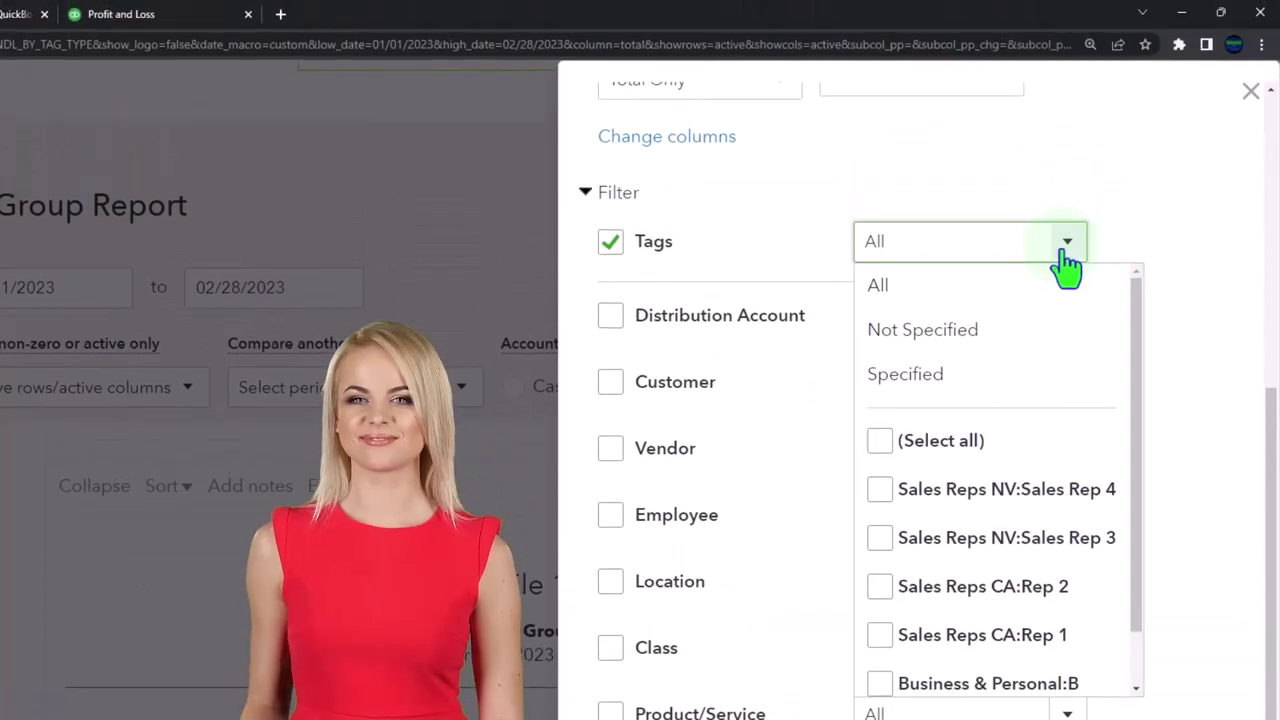
pyautogui.click(993, 340)
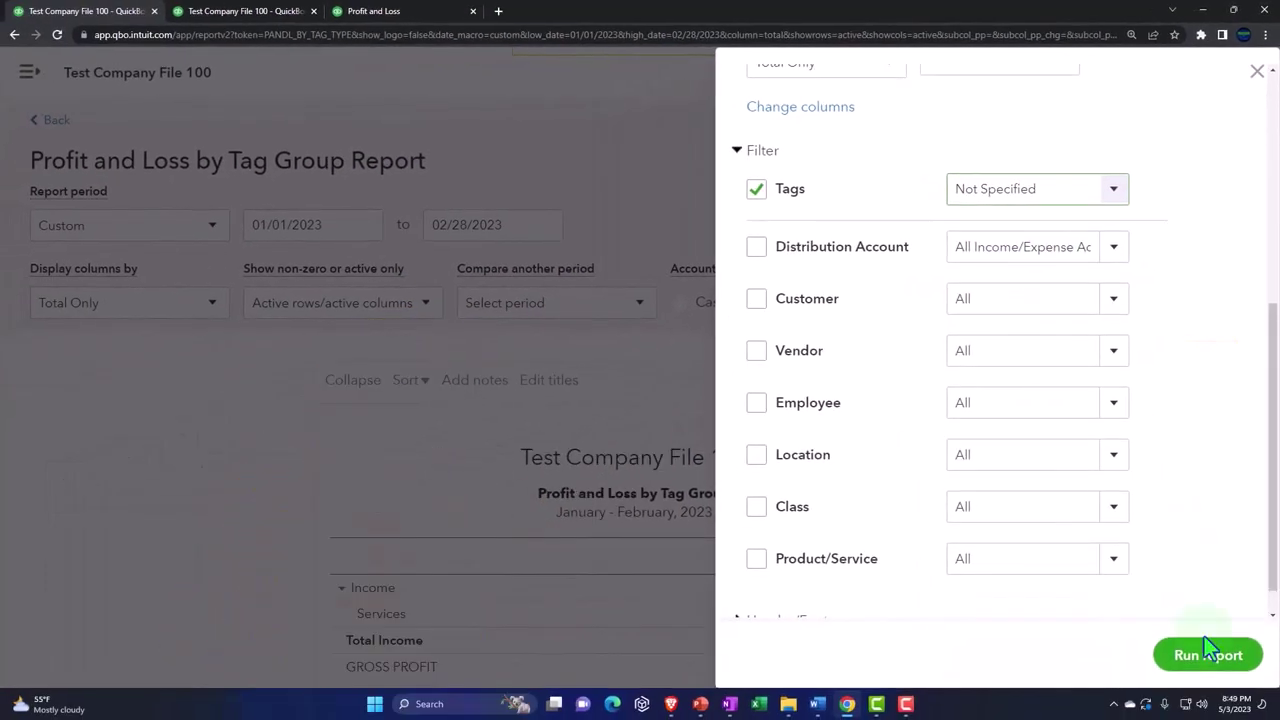
pyautogui.click(1205, 660)
pyautogui.scroll(-3, 650, 530)
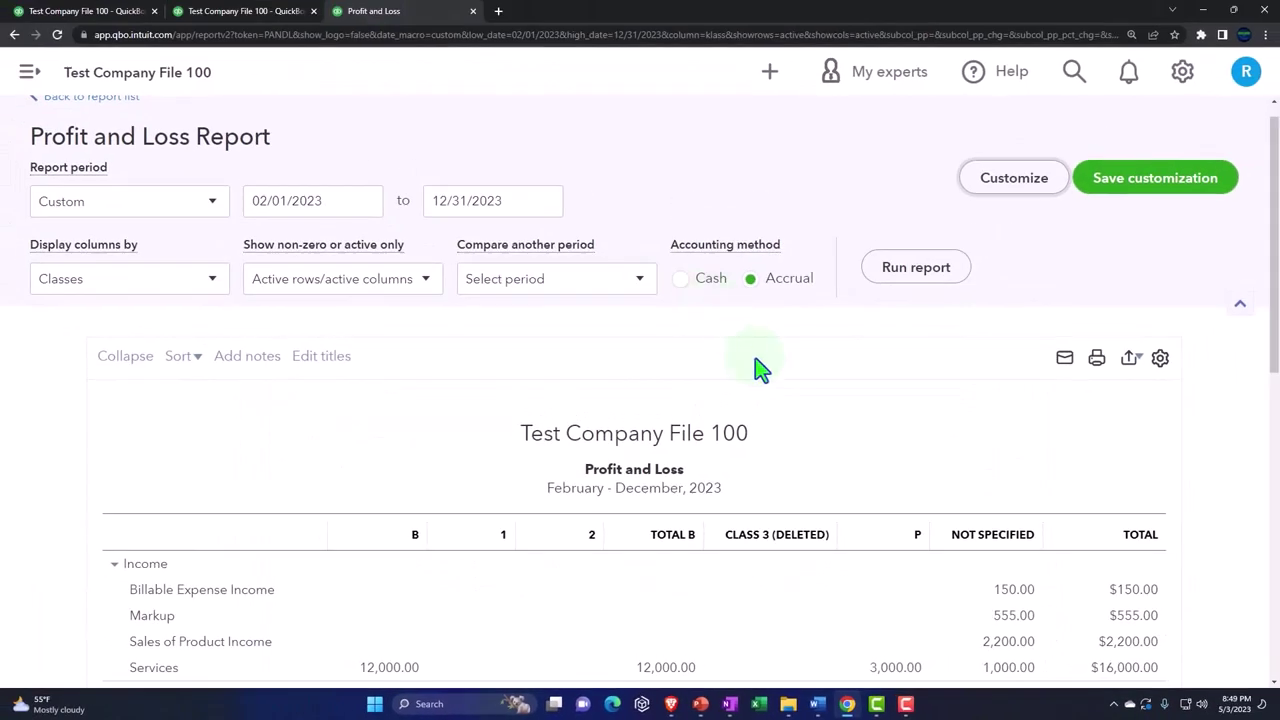
# Examine the Not Specified column in the Profit and Loss report by classes and return to the tag group report
pyautogui.scroll(-2, 765, 425)
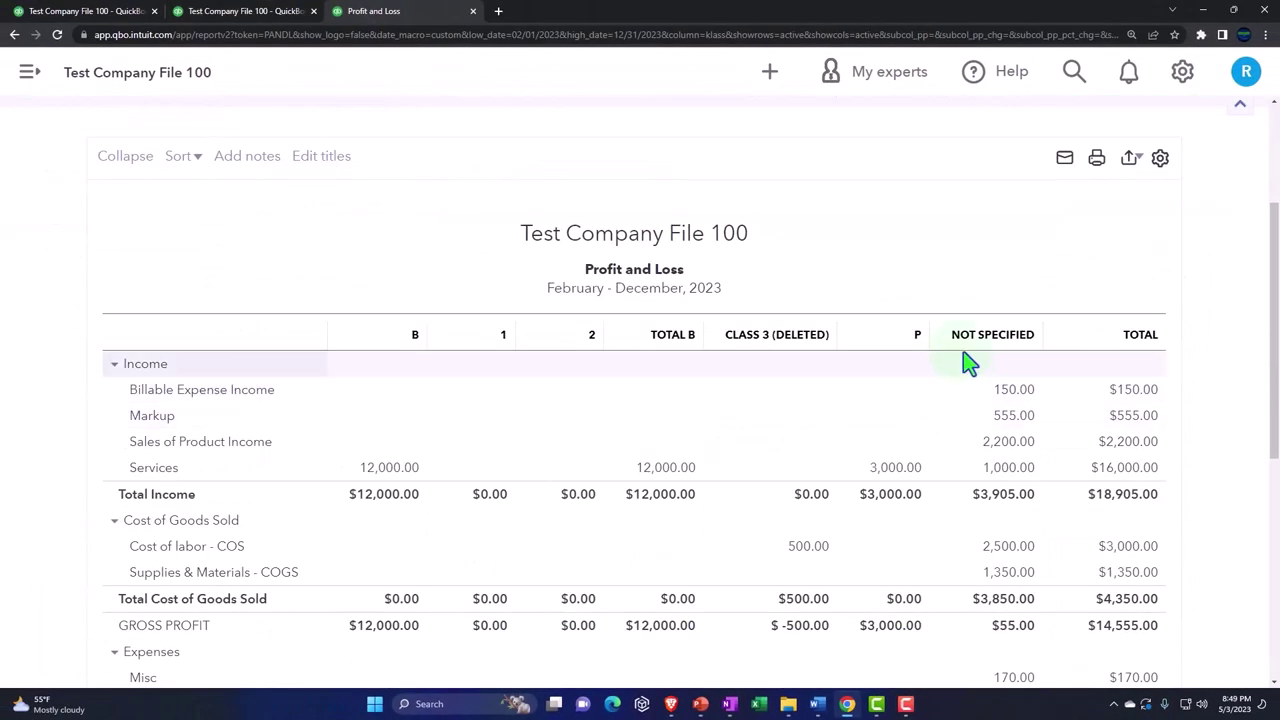
pyautogui.click(1000, 360)
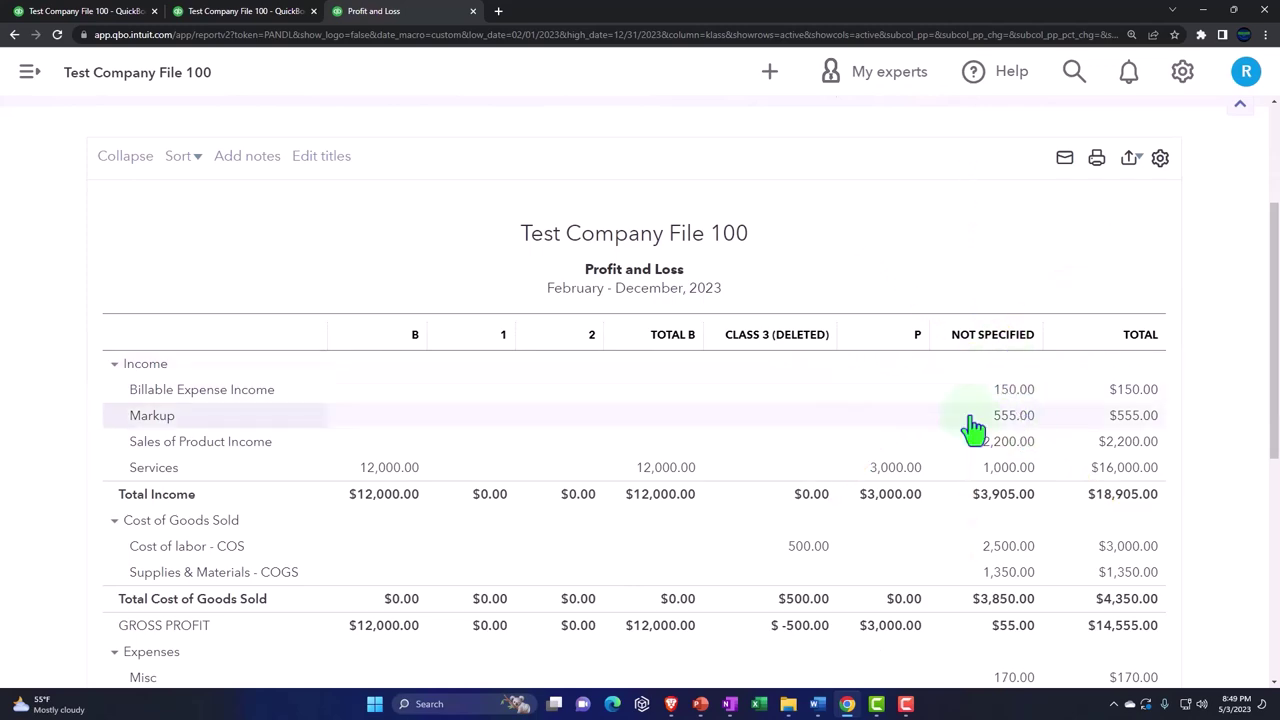
pyautogui.click(95, 11)
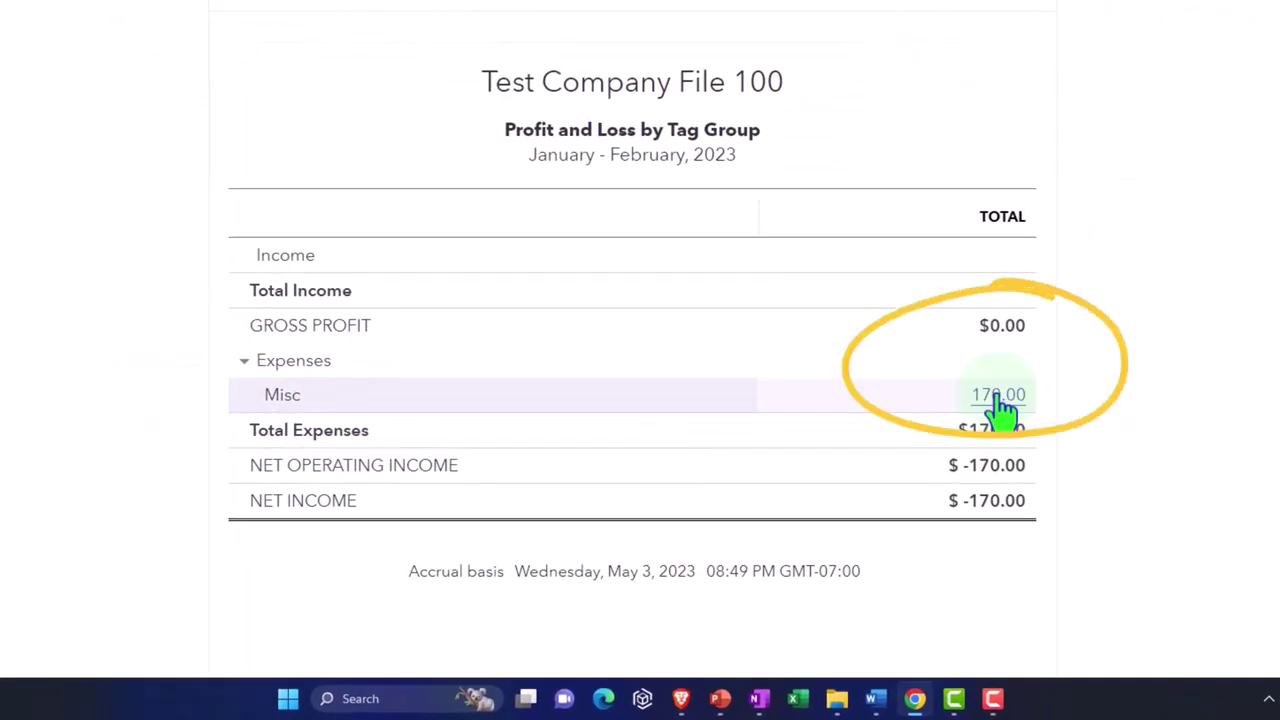
# Drill down from the Misc amount to the untagged Vendor 3 expense, tag it Business & Personal: B, and save and close it
pyautogui.click(998, 396)
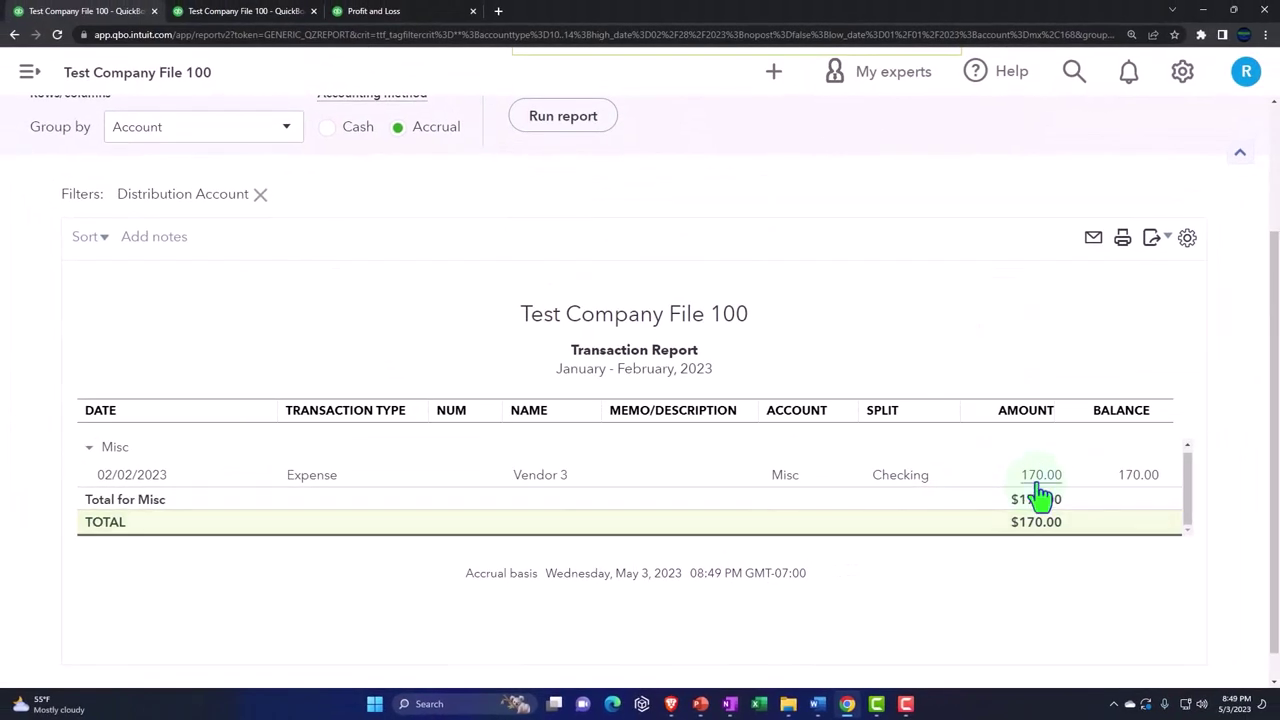
pyautogui.click(1157, 410)
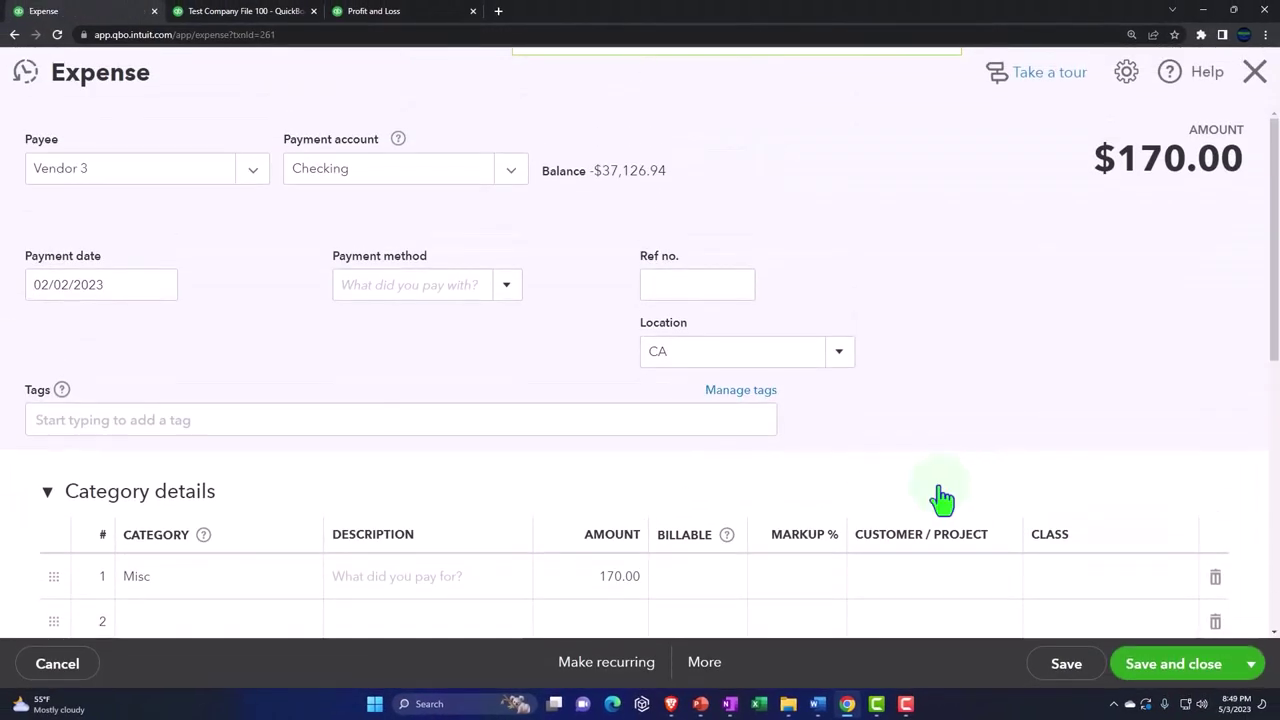
pyautogui.scroll(-3, 894, 500)
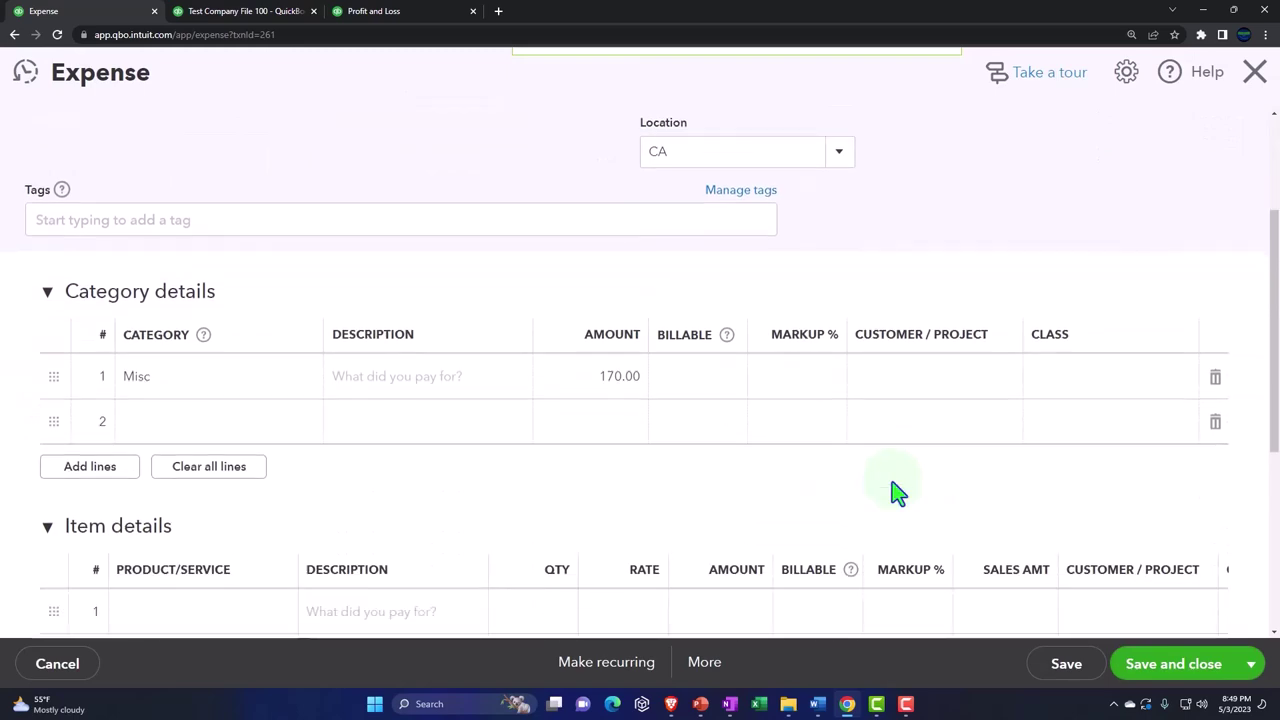
pyautogui.click(184, 219)
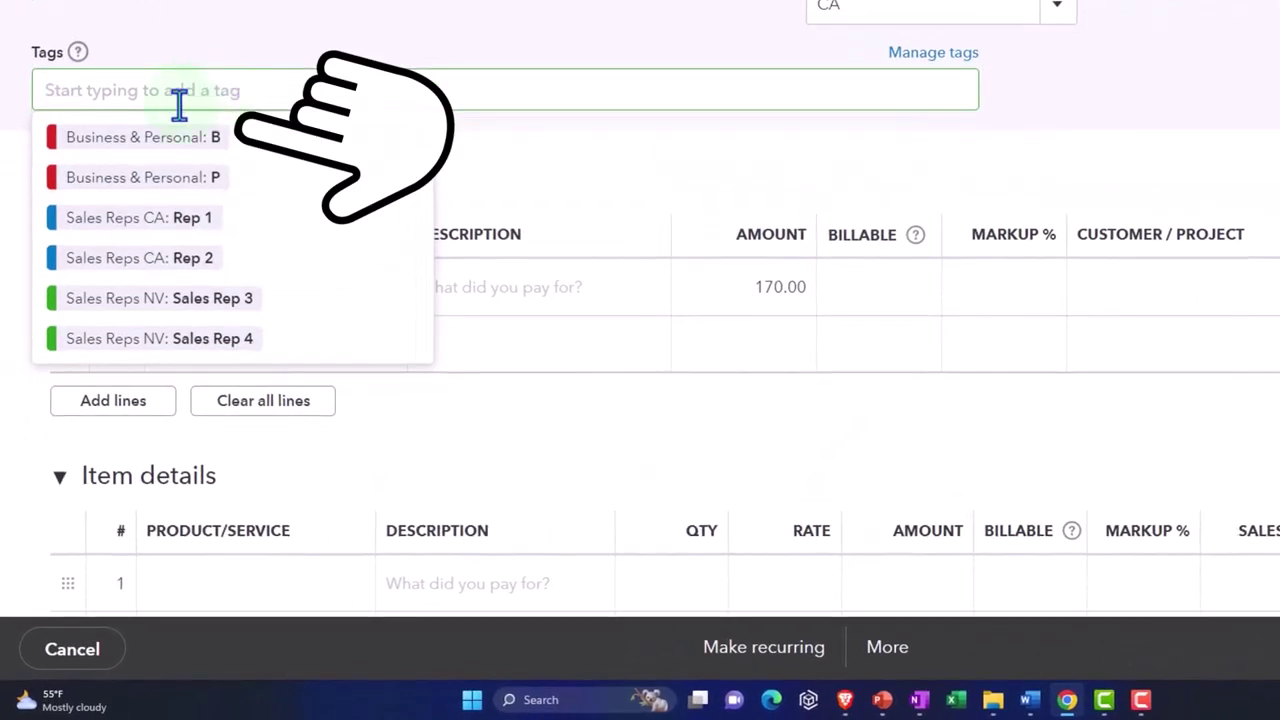
pyautogui.click(160, 152)
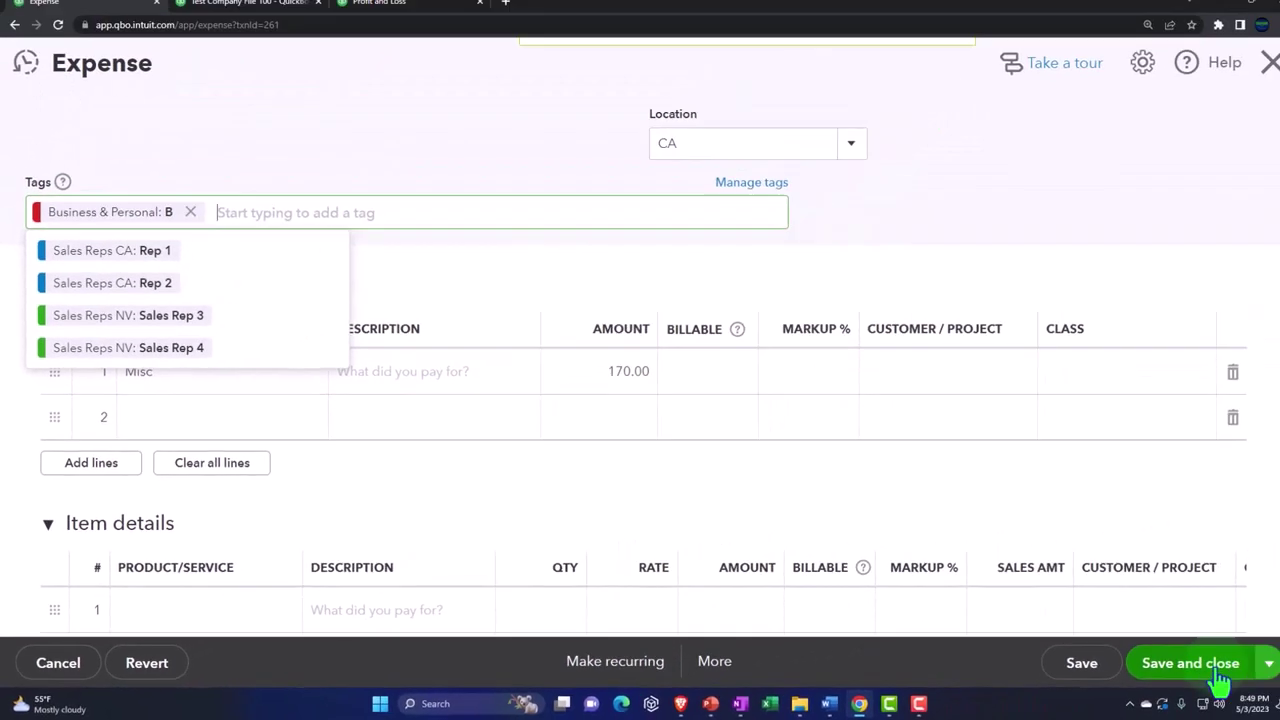
pyautogui.click(1199, 672)
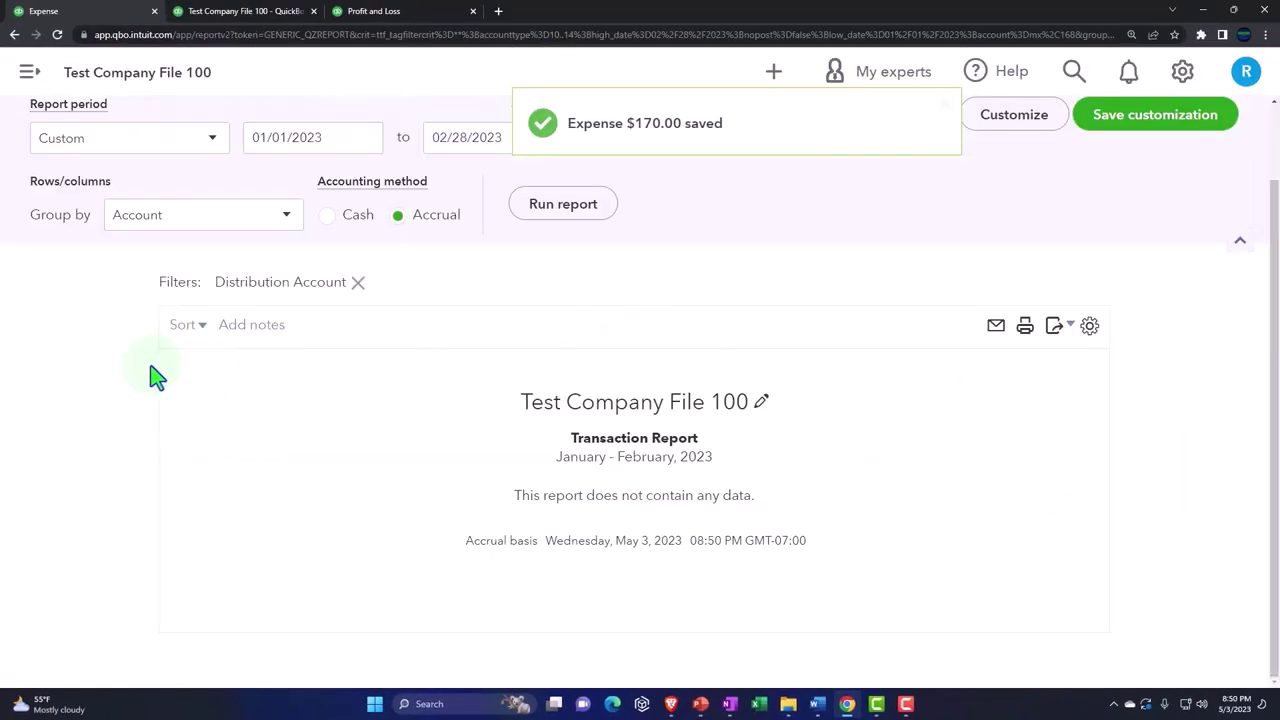
# Leave the transaction report for the Tags page and run the report for the Business & Personal tag group
pyautogui.scroll(2, 128, 372)
pyautogui.click(50, 120)
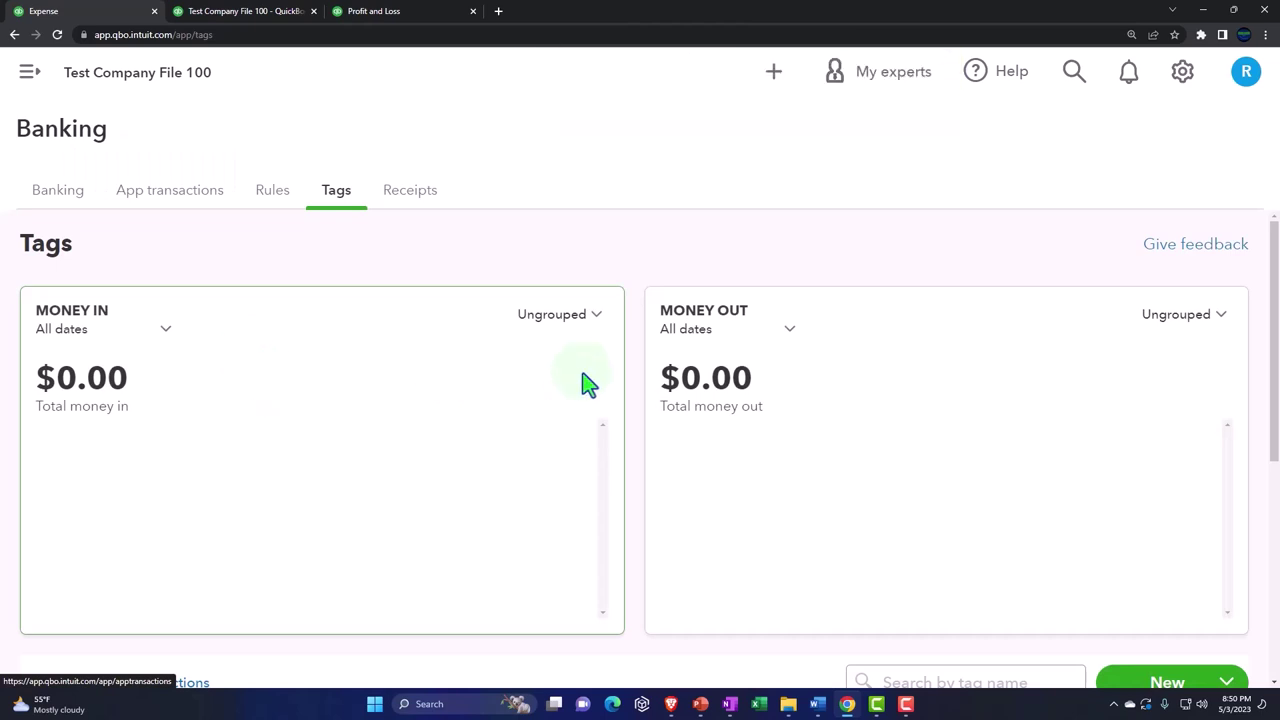
pyautogui.scroll(-3, 580, 386)
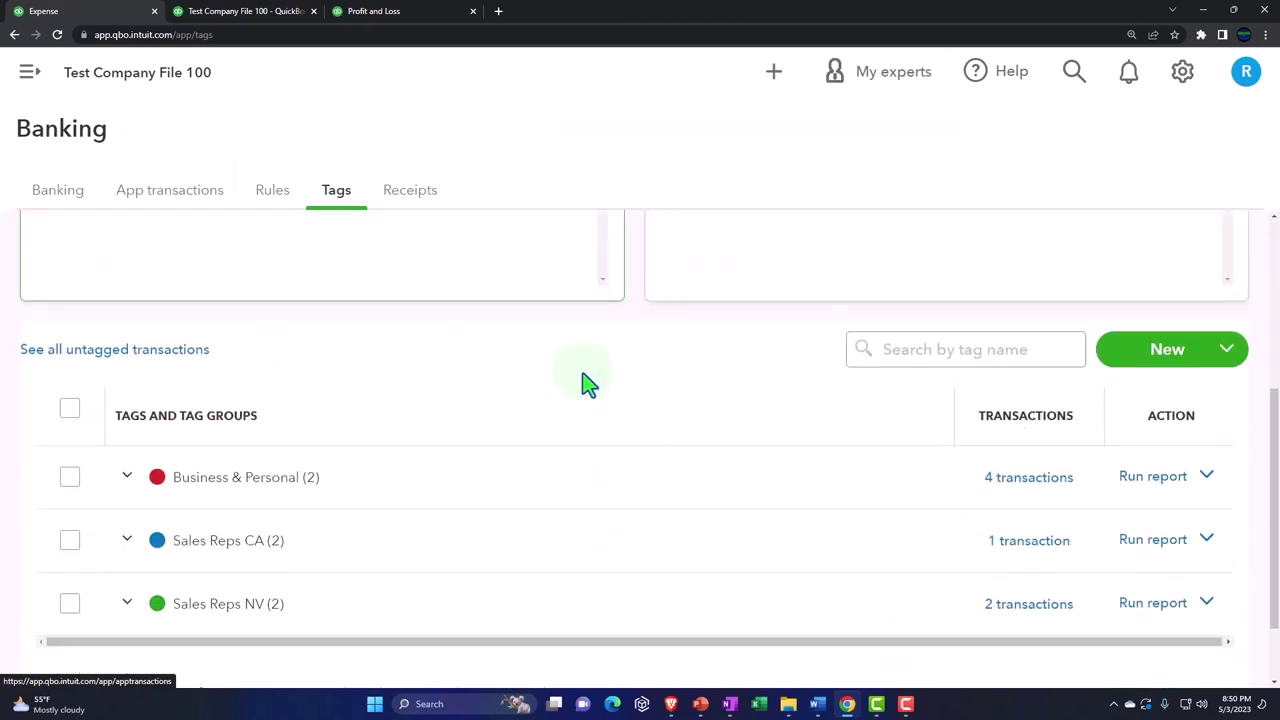
pyautogui.click(1181, 484)
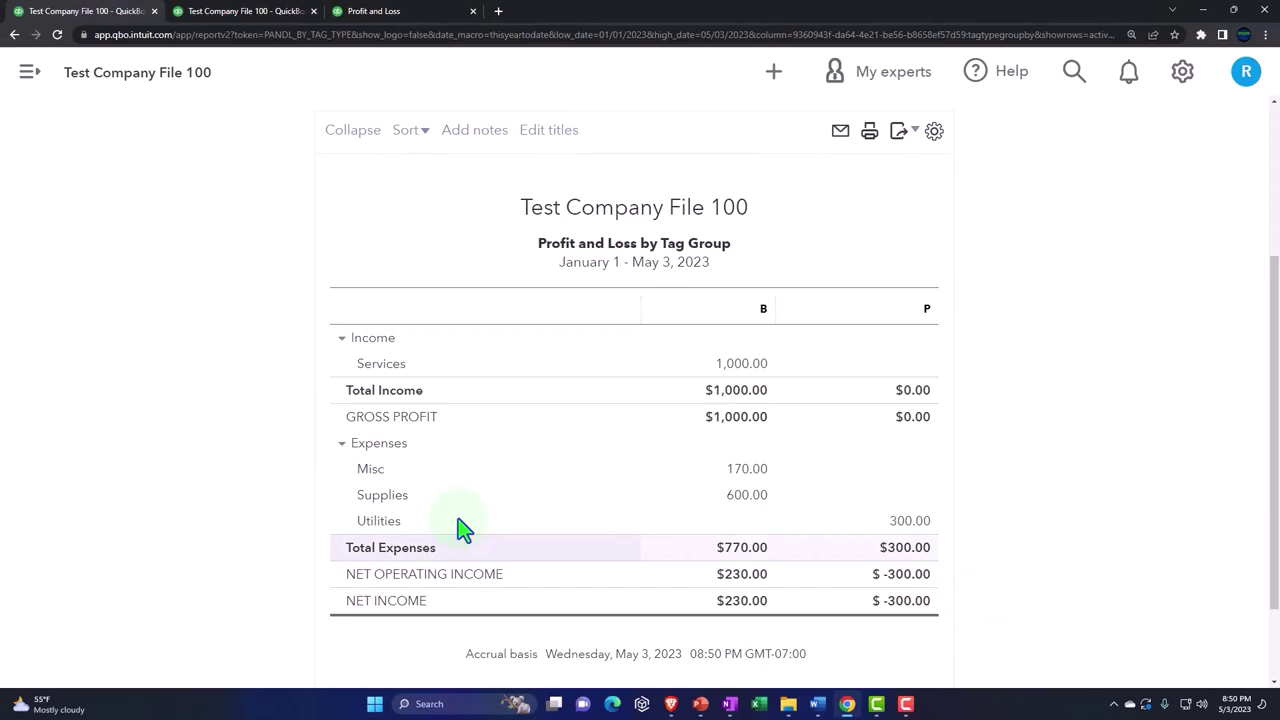
# Display the tag group report's columns by Total Only, run it and review the figures down to net income
pyautogui.scroll(3, 209, 409)
pyautogui.click(212, 296)
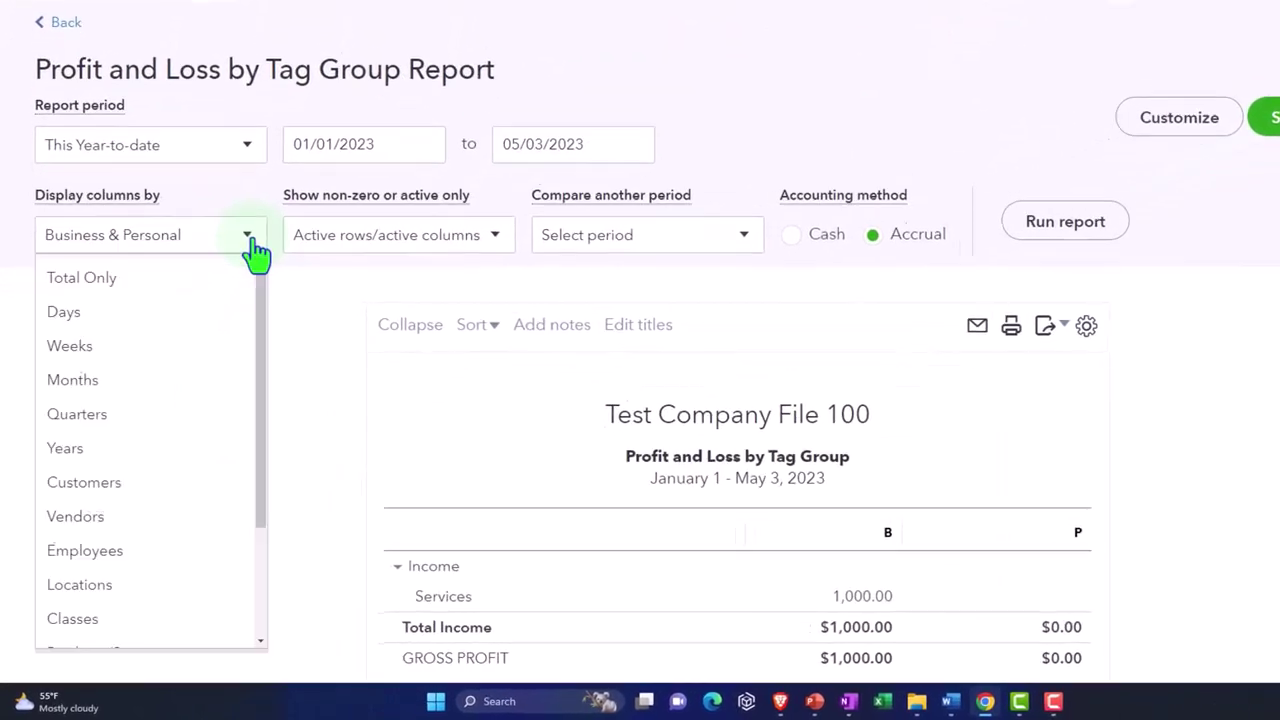
pyautogui.scroll(-3, 188, 427)
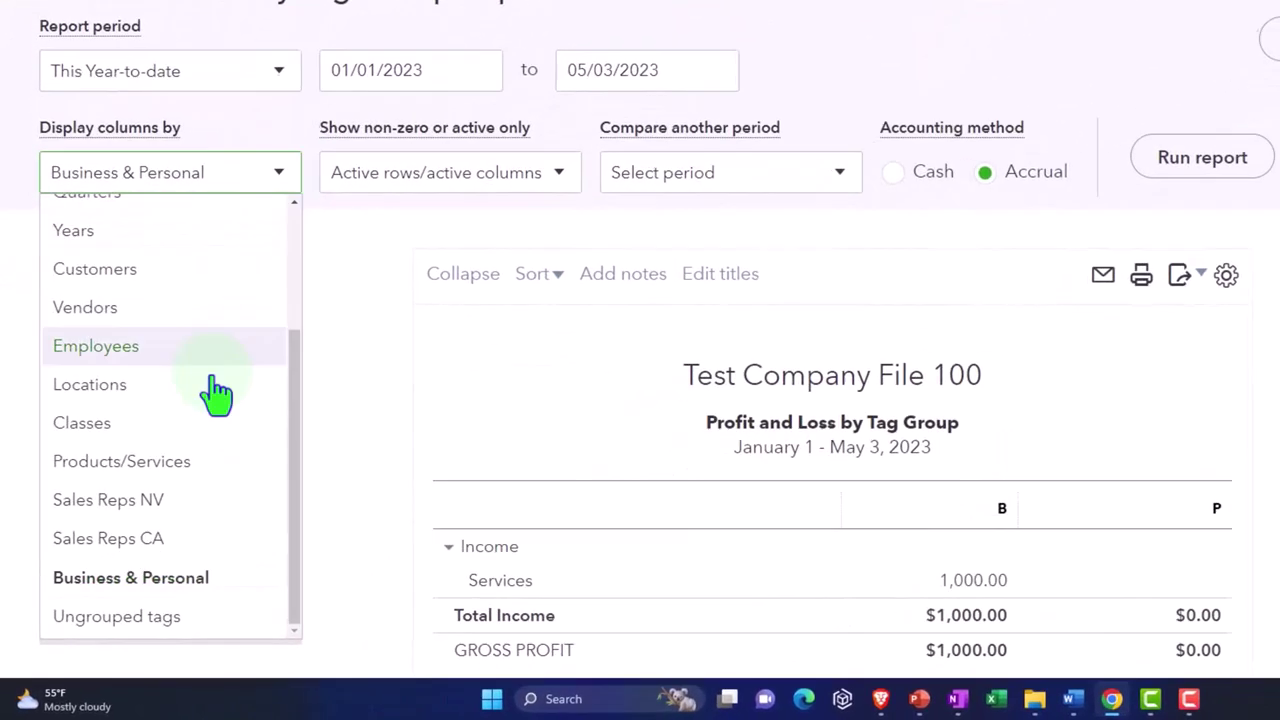
pyautogui.scroll(3, 143, 369)
pyautogui.click(95, 277)
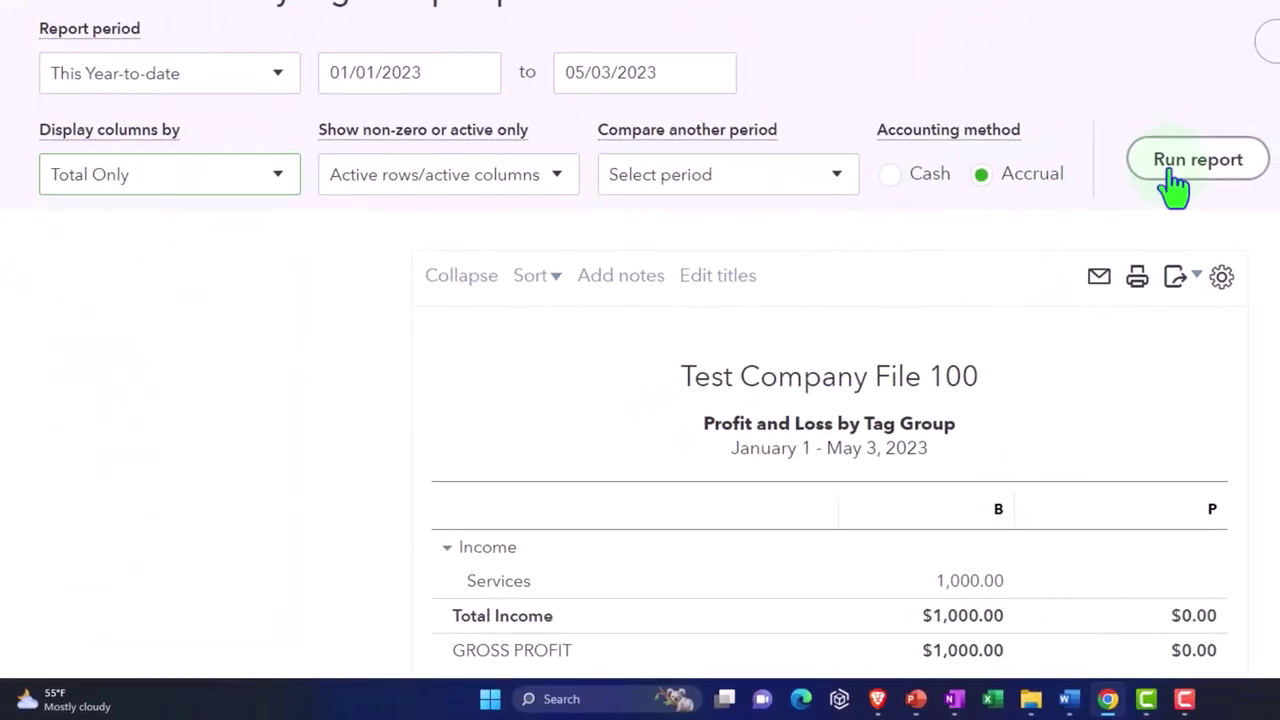
pyautogui.click(1168, 163)
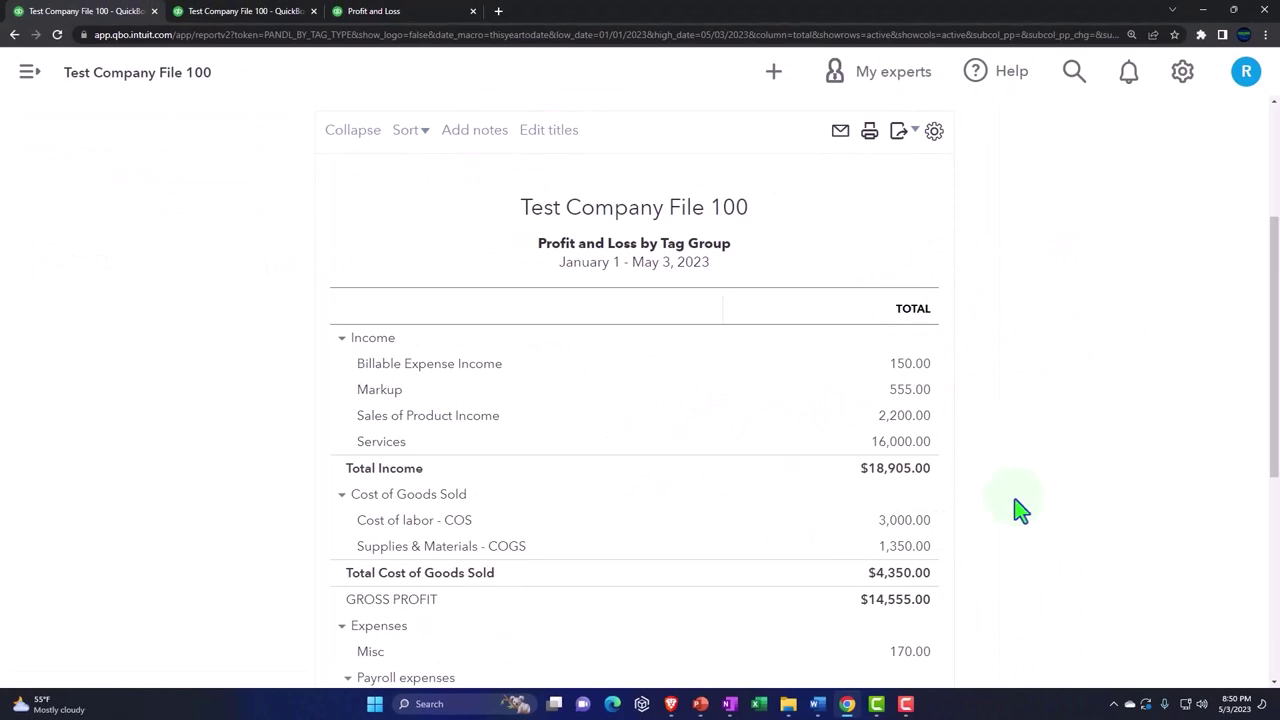
pyautogui.scroll(-3, 1015, 505)
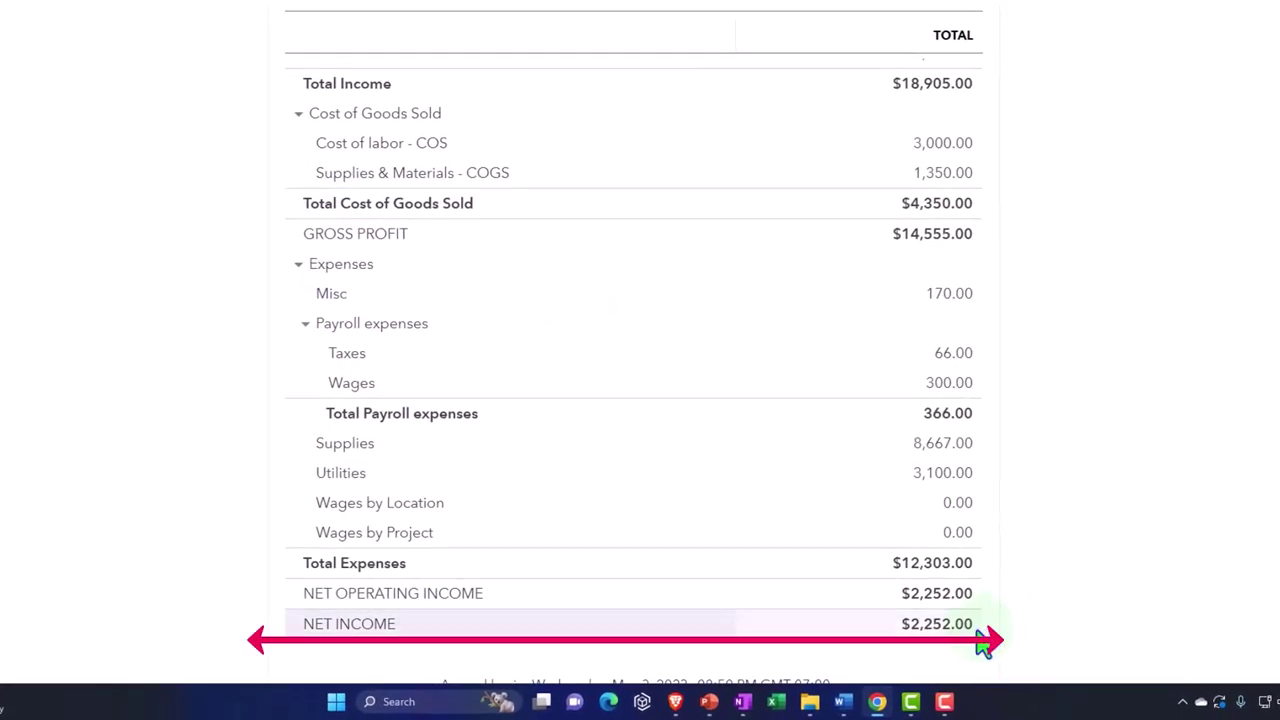
# Switch the report's display columns back to Business & Personal and run it again
pyautogui.scroll(4, 206, 409)
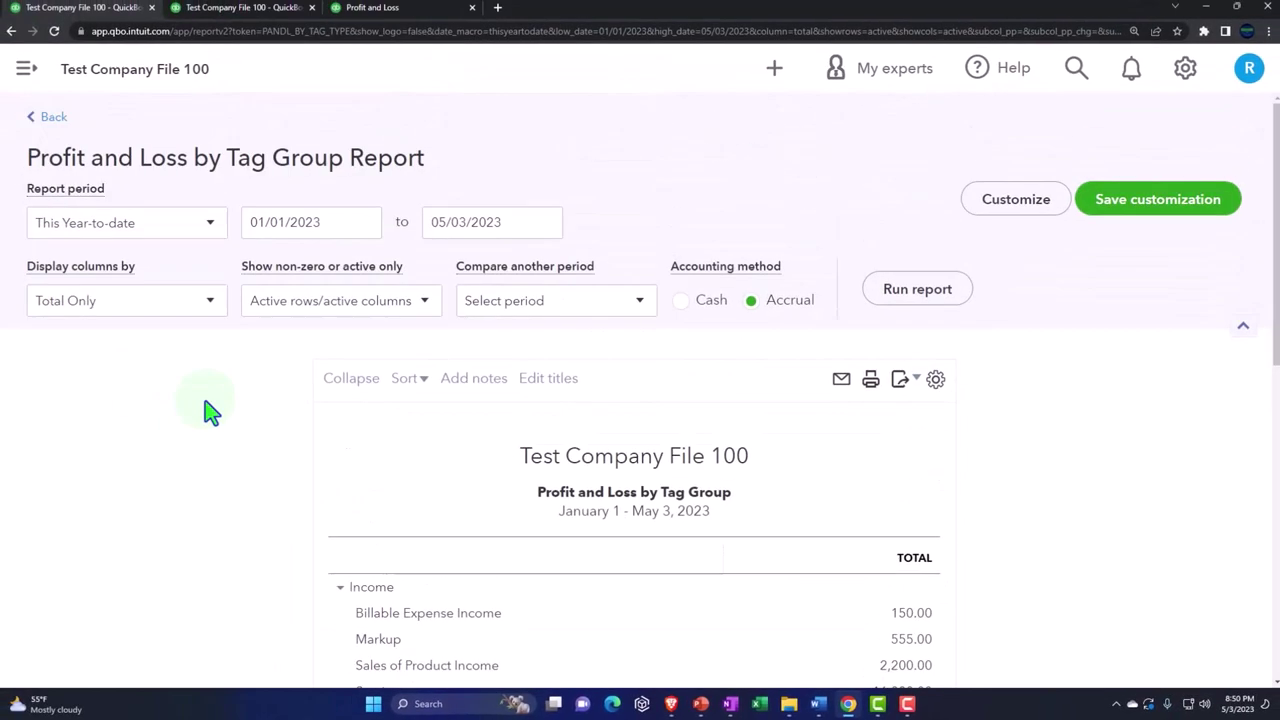
pyautogui.click(212, 303)
pyautogui.scroll(-3, 151, 470)
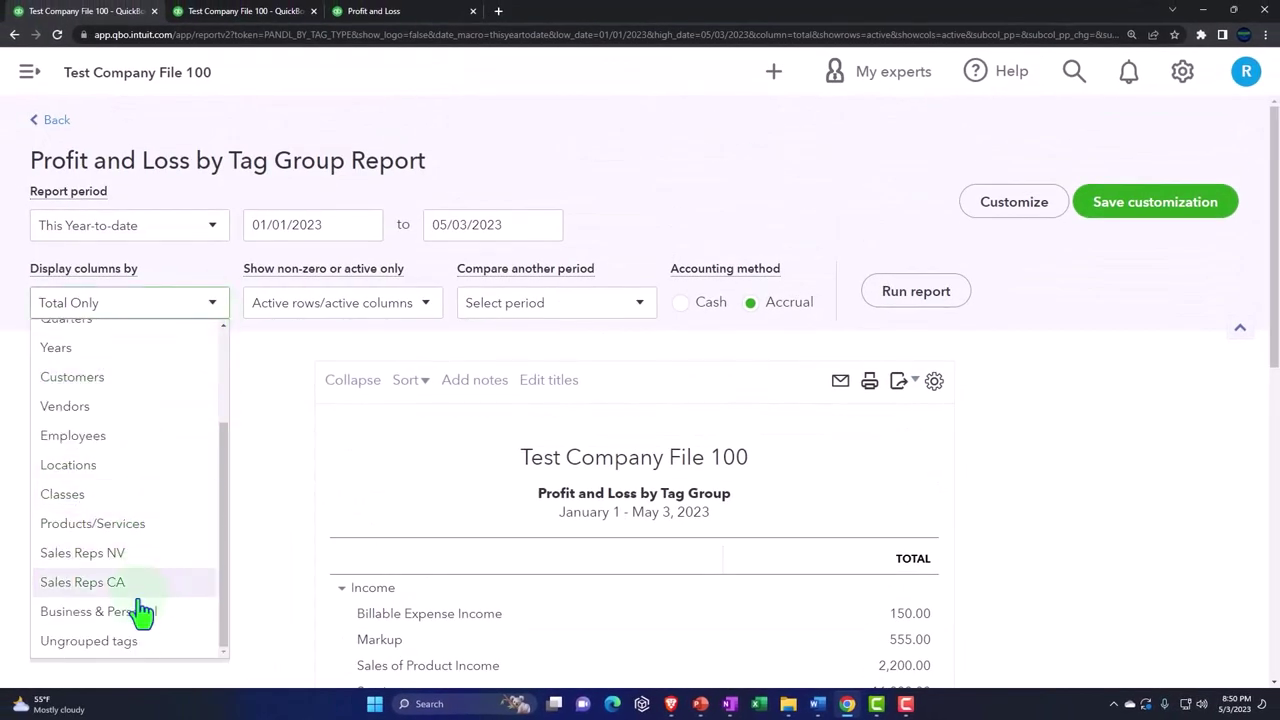
pyautogui.click(141, 618)
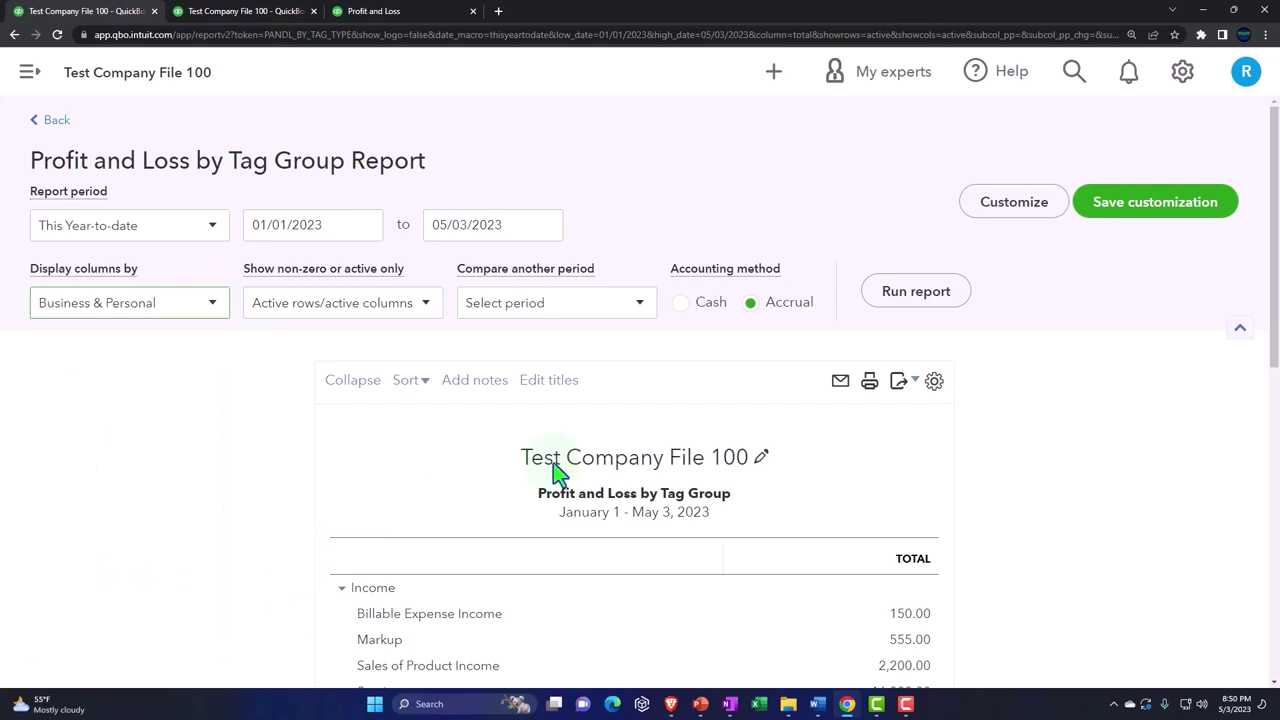
pyautogui.click(878, 300)
pyautogui.scroll(-2, 983, 420)
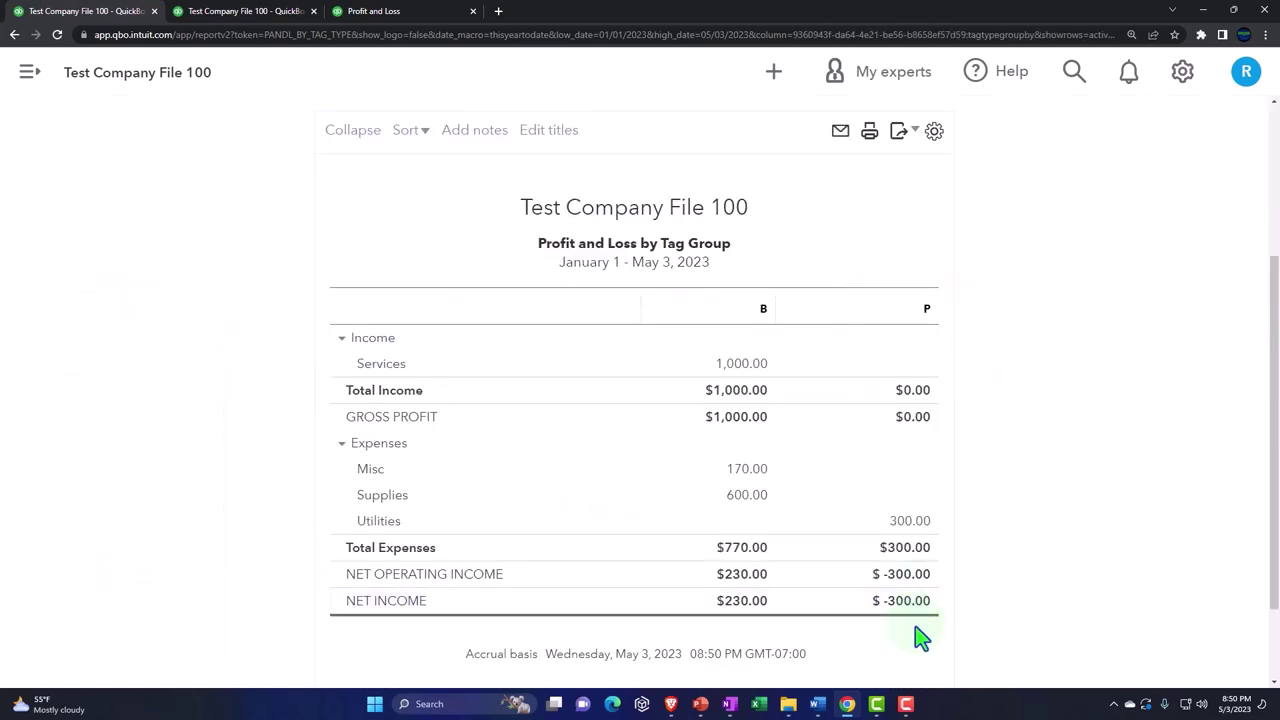
pyautogui.scroll(2, 915, 630)
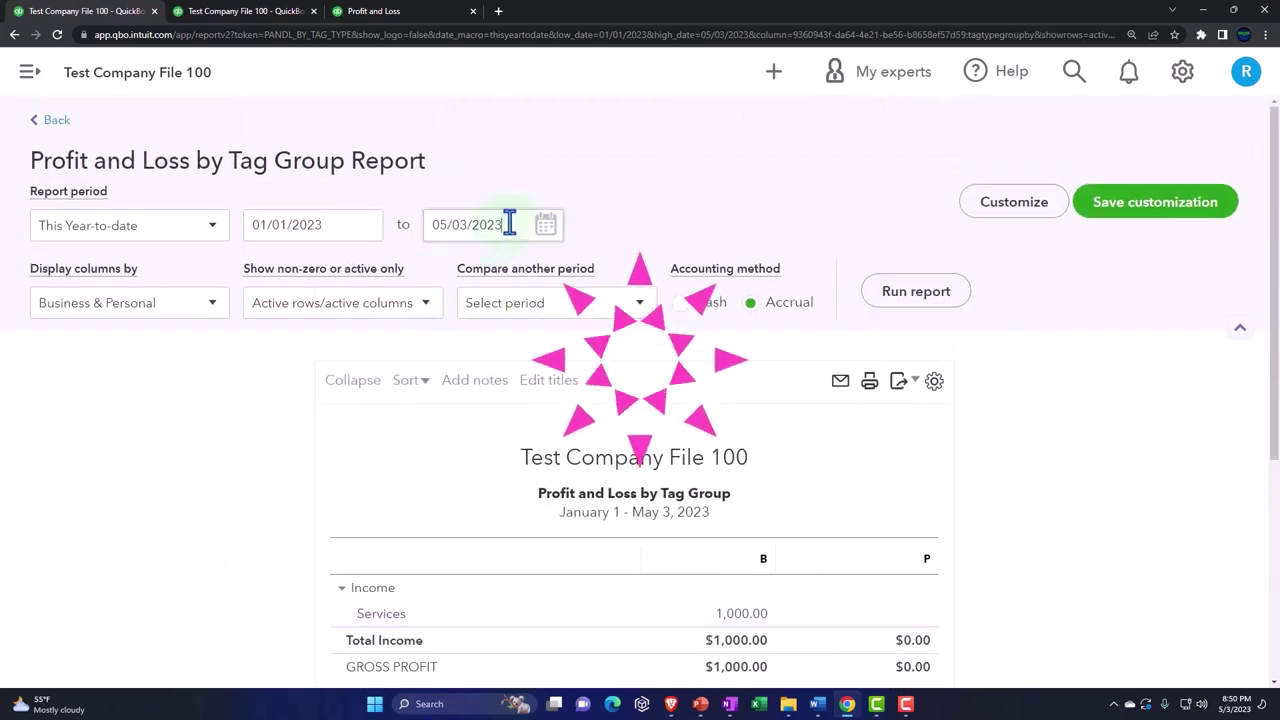
pyautogui.tripleClick(505, 224)
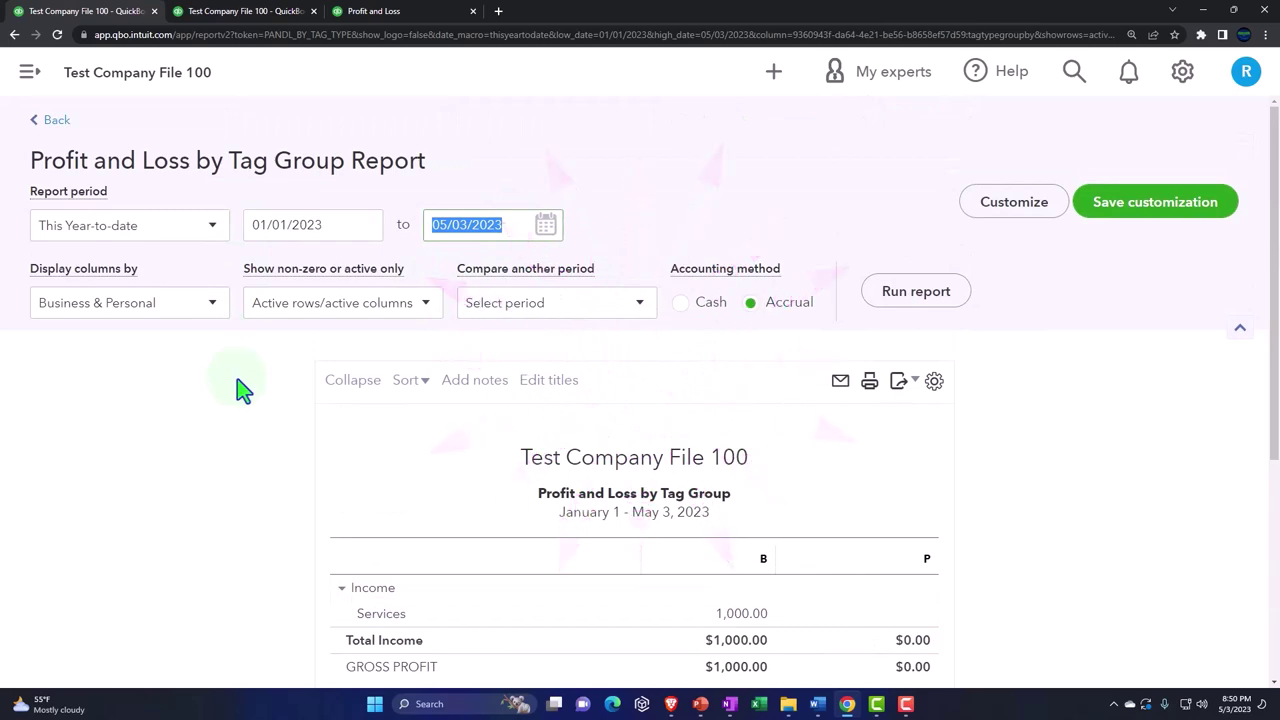
pyautogui.scroll(-3, 886, 491)
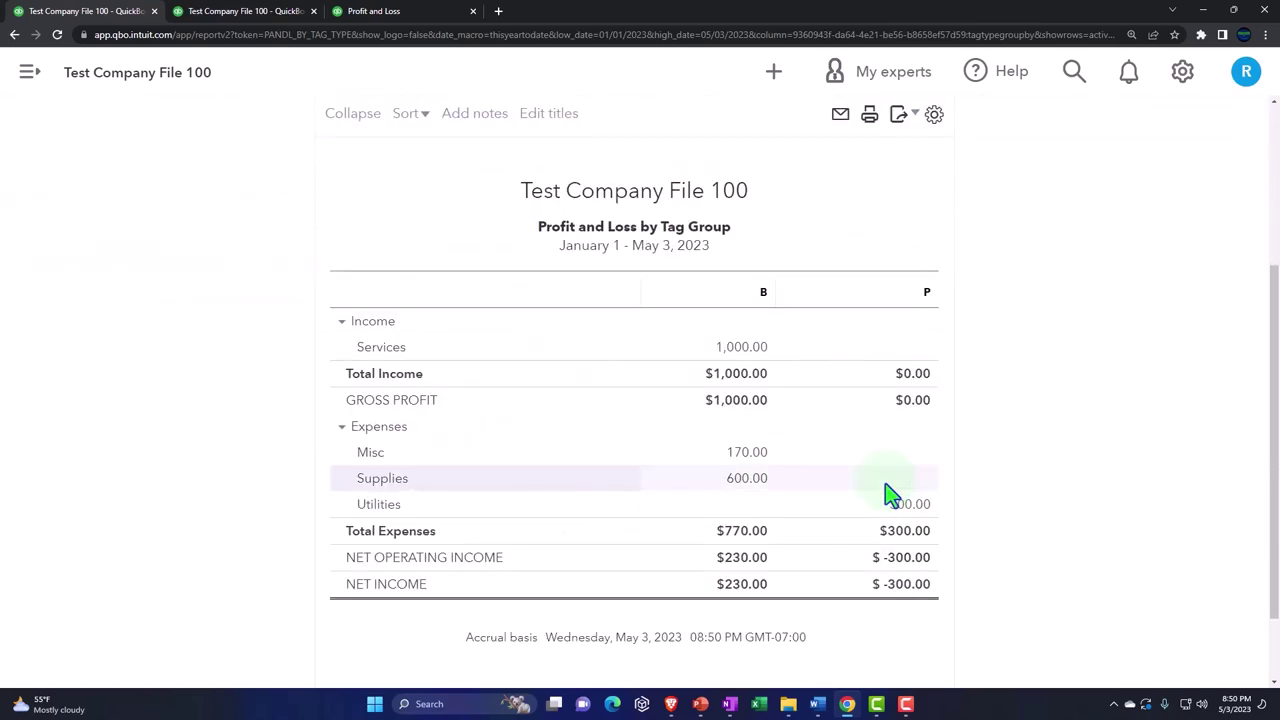
# Set the year-to-date tag group report to display columns by Total Only and run it
pyautogui.scroll(3, 886, 494)
pyautogui.click(213, 302)
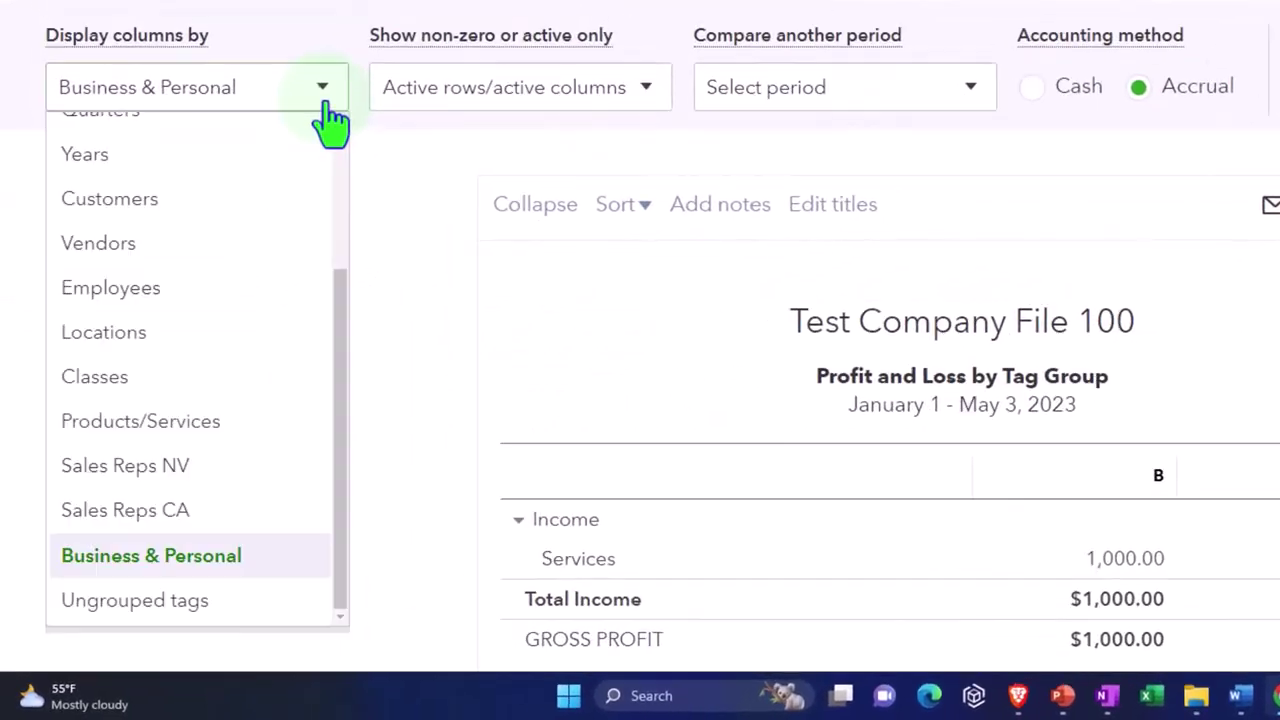
pyautogui.scroll(2, 113, 464)
pyautogui.click(128, 152)
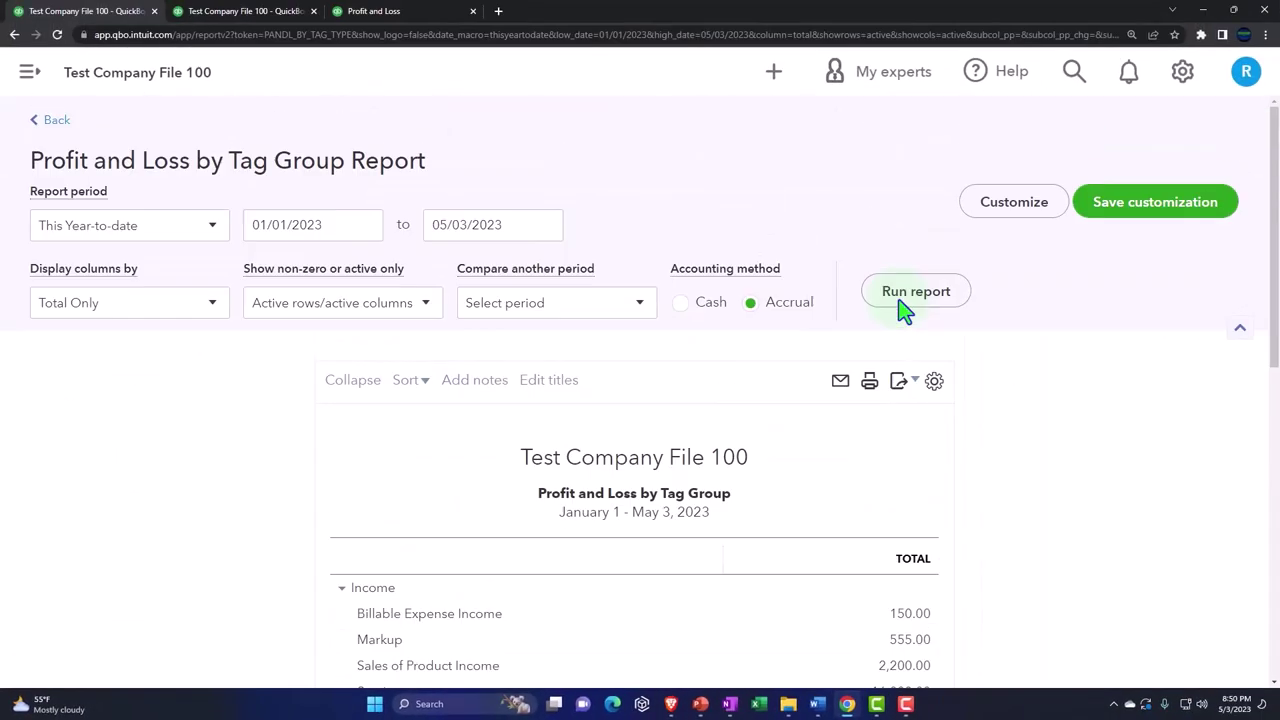
# Customize the tag group report with the Tags filter set to Not Specified, run it and review the figures down to net income
pyautogui.click(1010, 203)
pyautogui.scroll(-1, 908, 366)
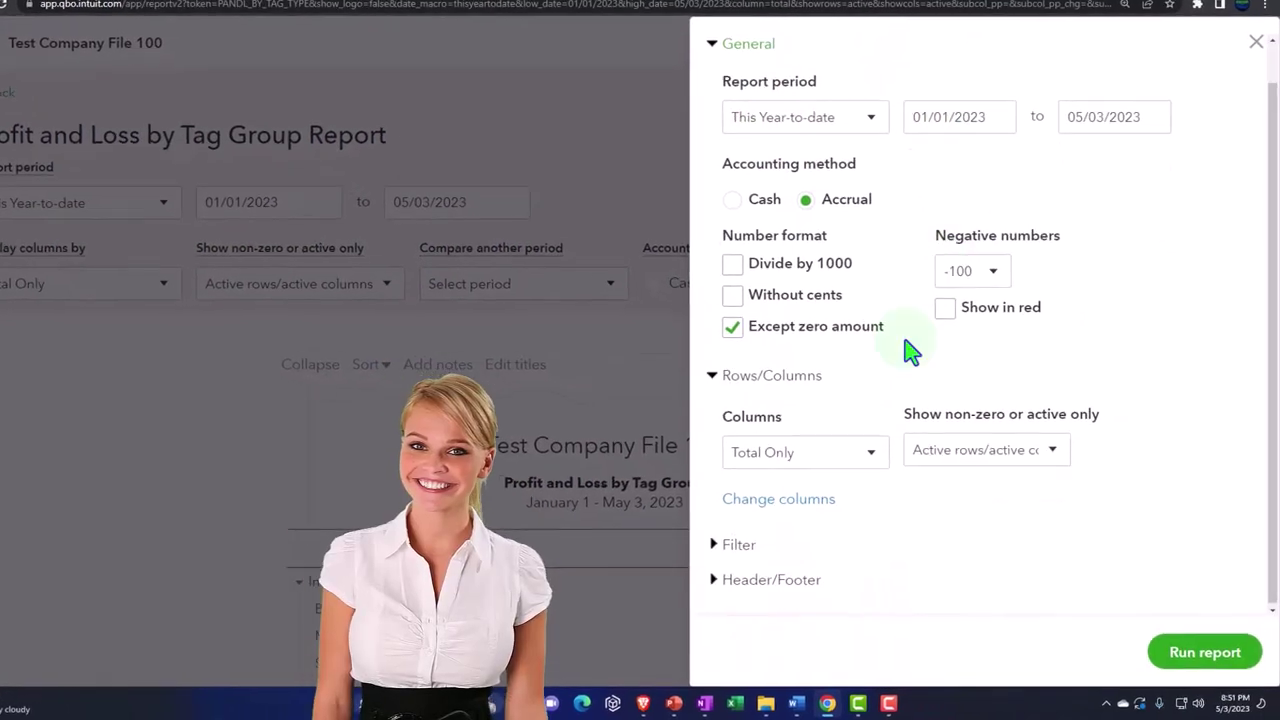
pyautogui.click(754, 556)
pyautogui.scroll(-4, 866, 432)
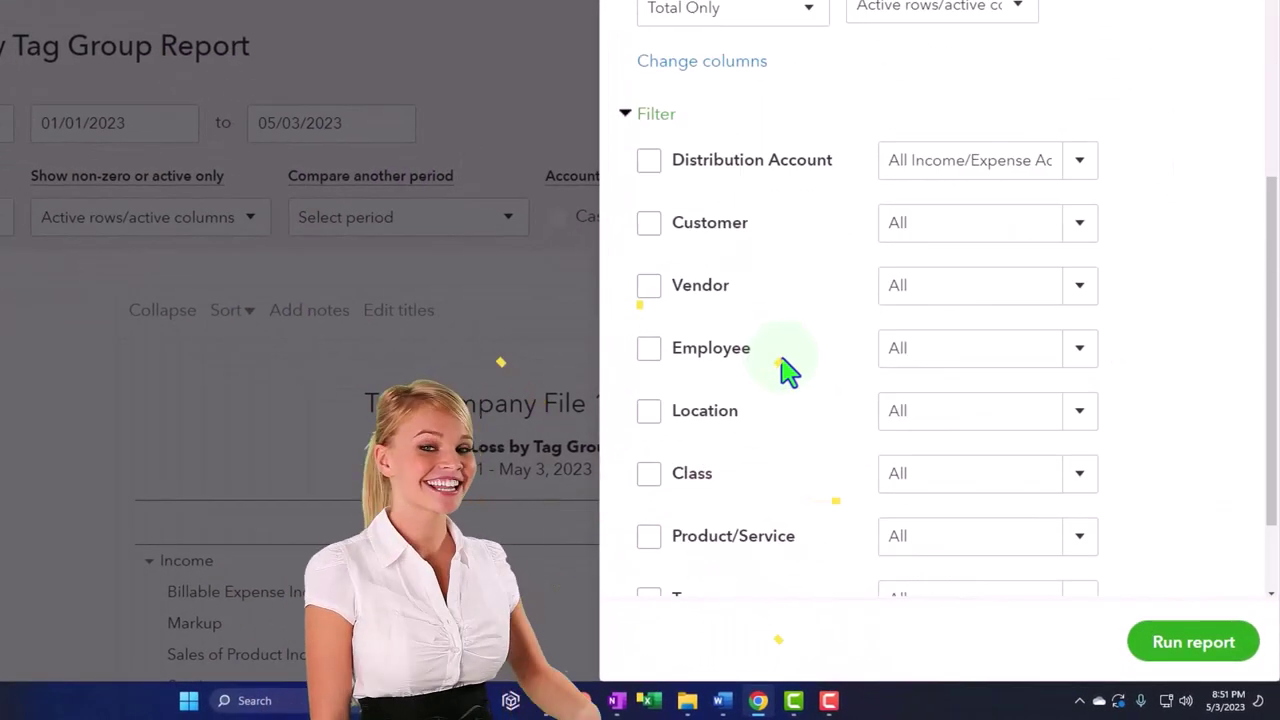
pyautogui.scroll(-1, 788, 372)
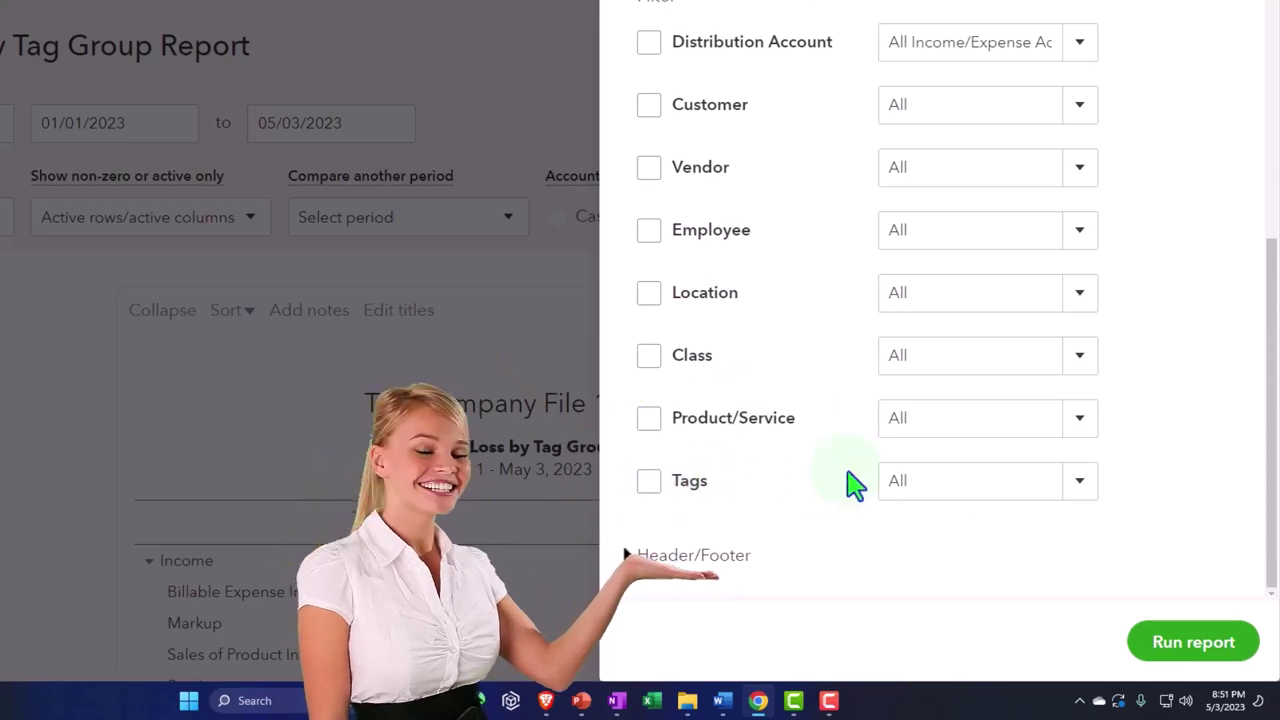
pyautogui.click(1079, 483)
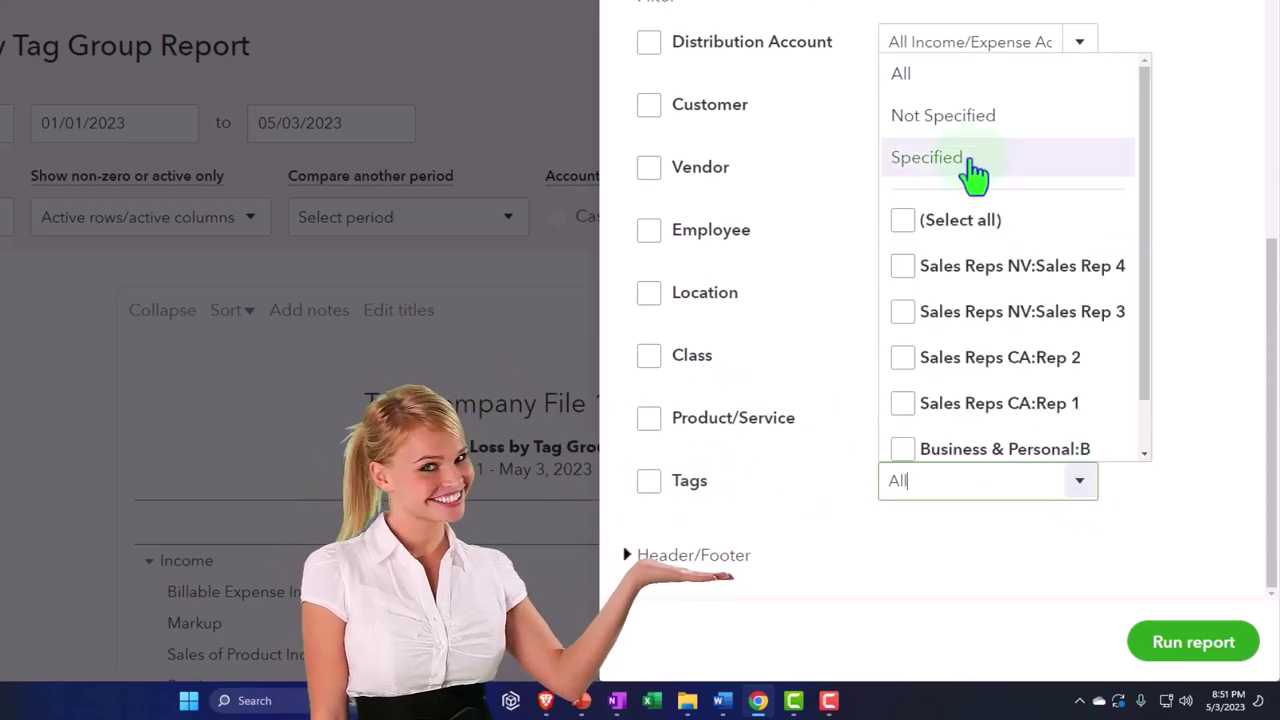
pyautogui.click(960, 117)
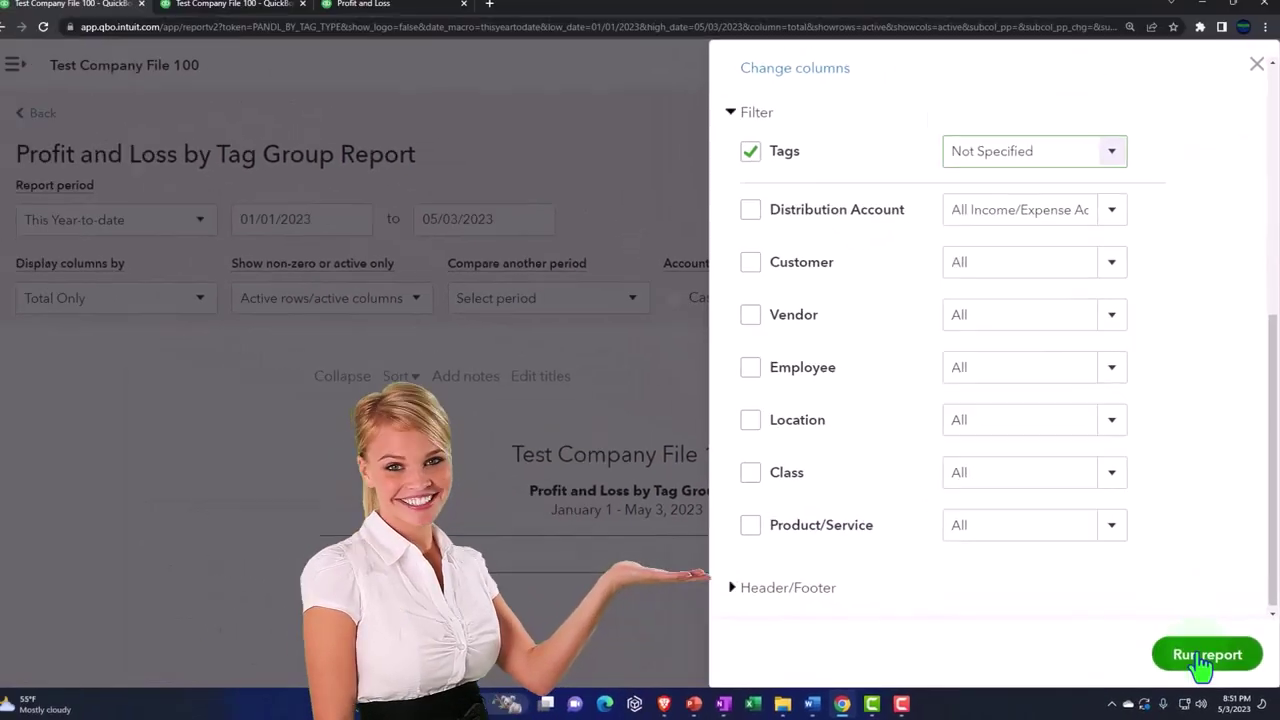
pyautogui.click(1196, 645)
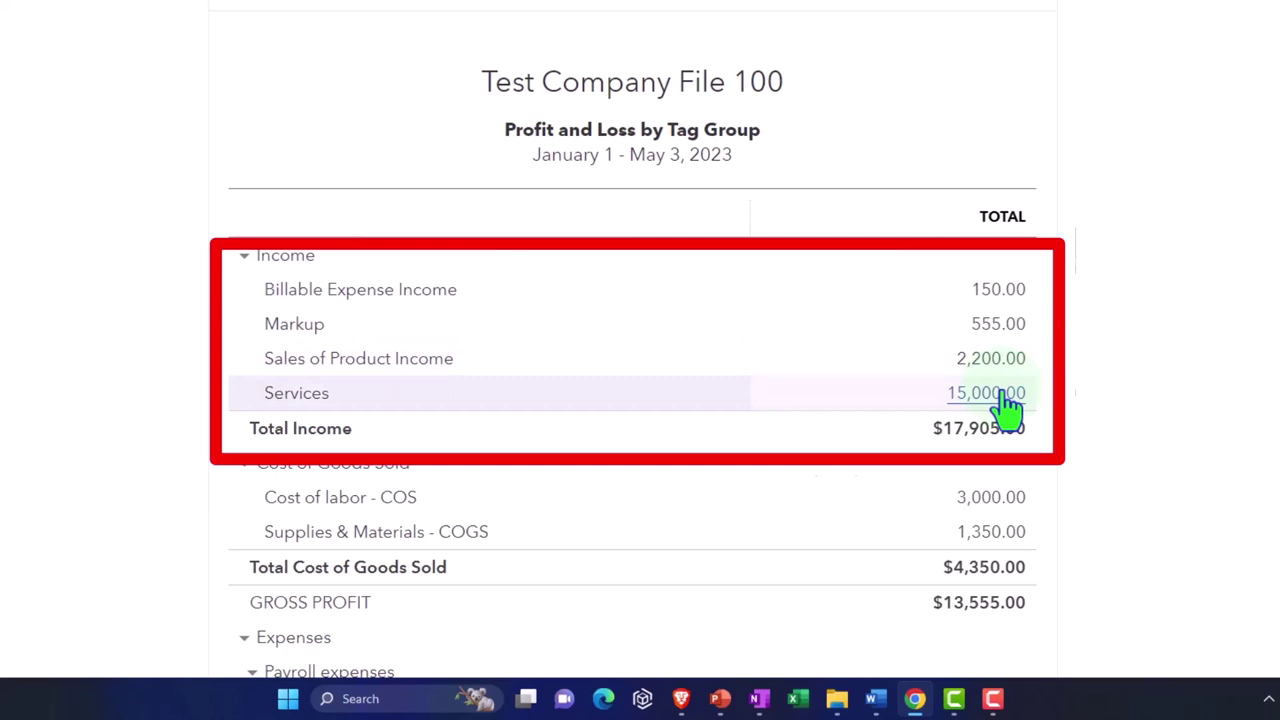
pyautogui.scroll(-6, 1008, 405)
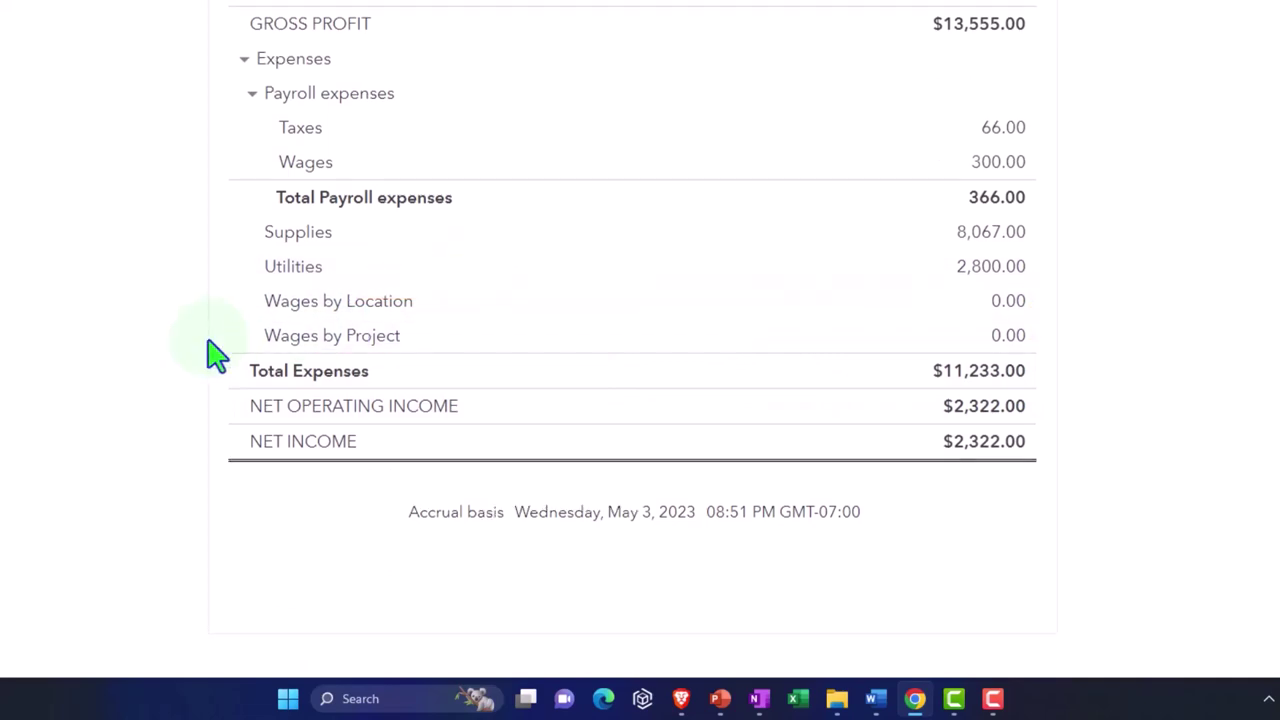
pyautogui.scroll(5, 215, 355)
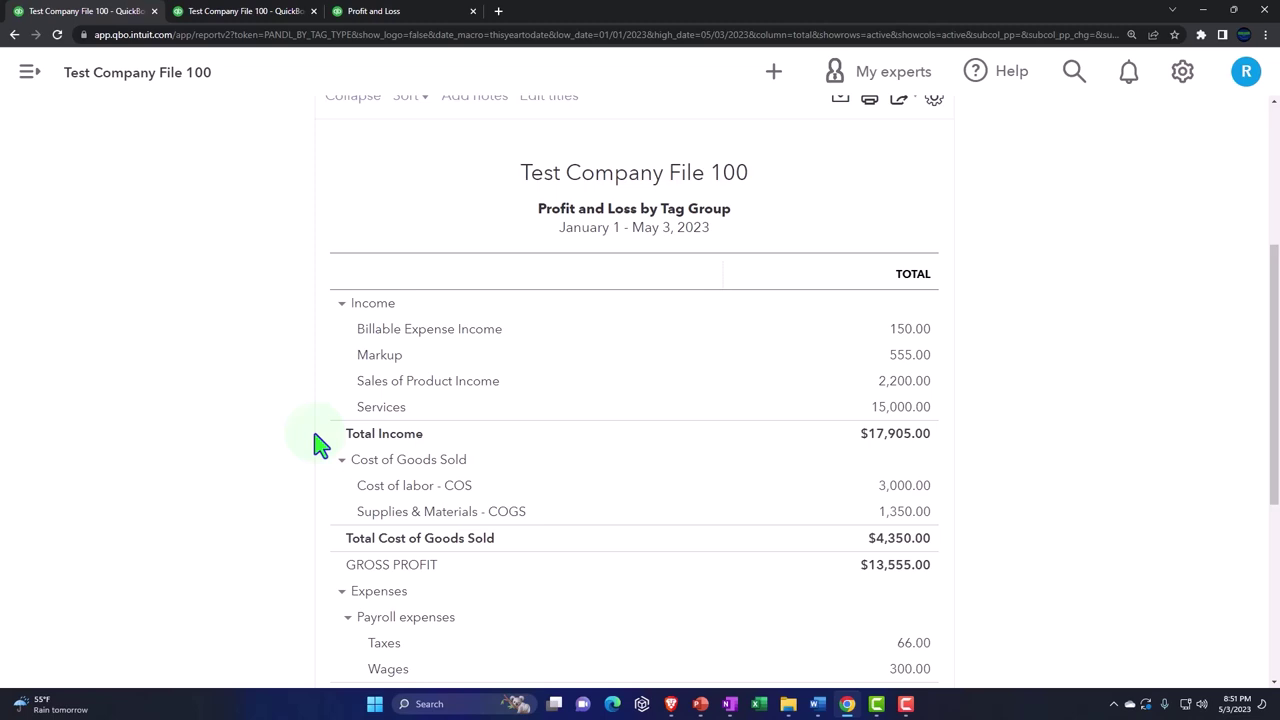
pyautogui.scroll(5, 313, 445)
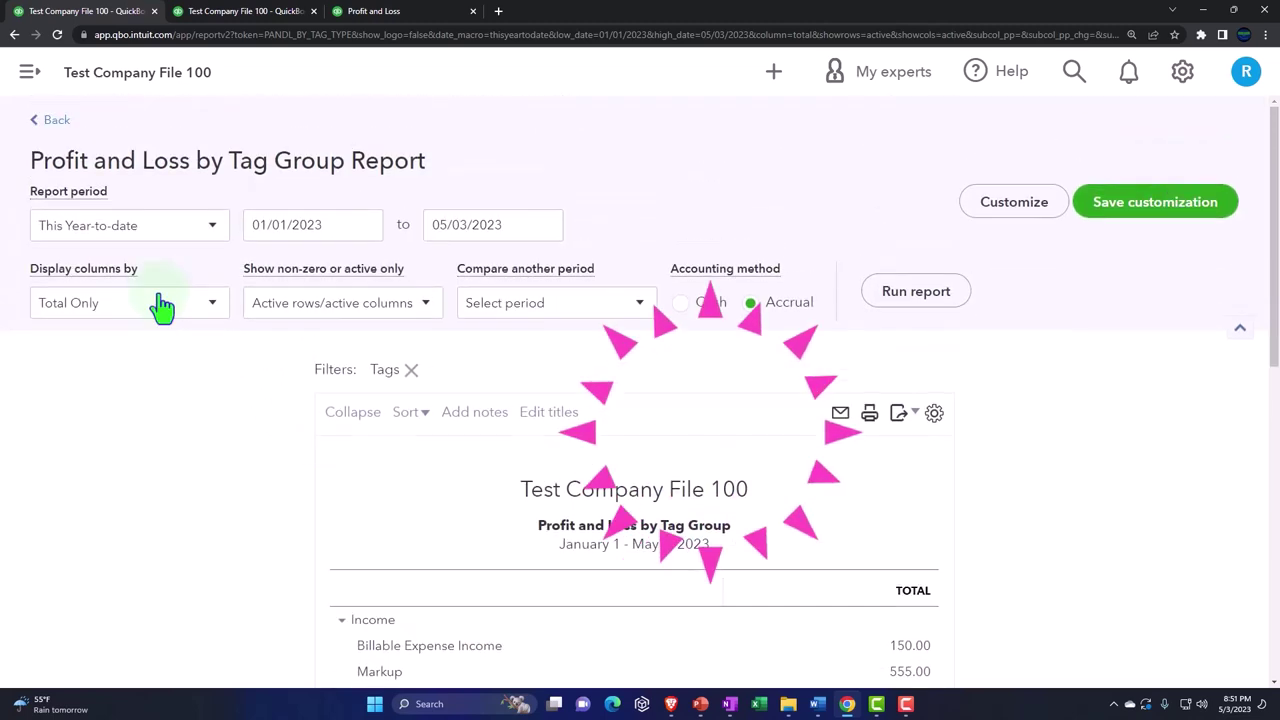
# Leave the filtered report for the Tags page and look over its list of tags and tag groups
pyautogui.click(56, 122)
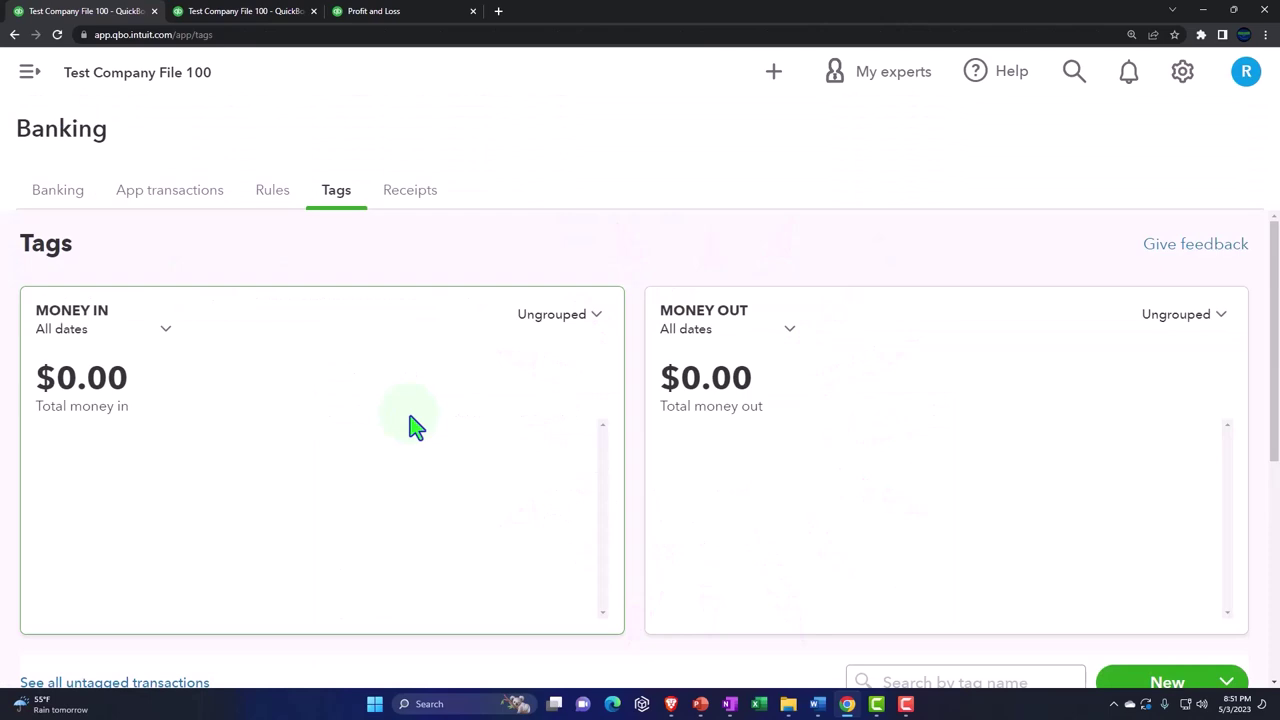
pyautogui.scroll(-2, 412, 427)
pyautogui.scroll(-2, 416, 427)
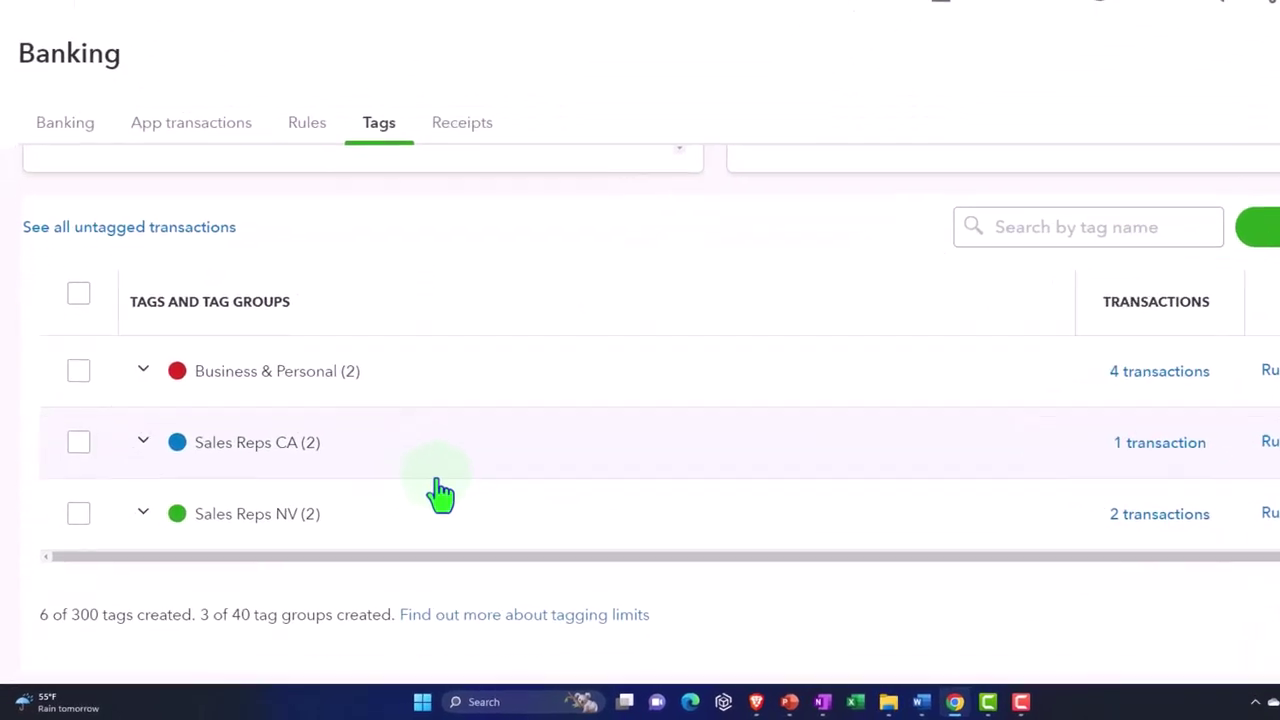
pyautogui.click(220, 485)
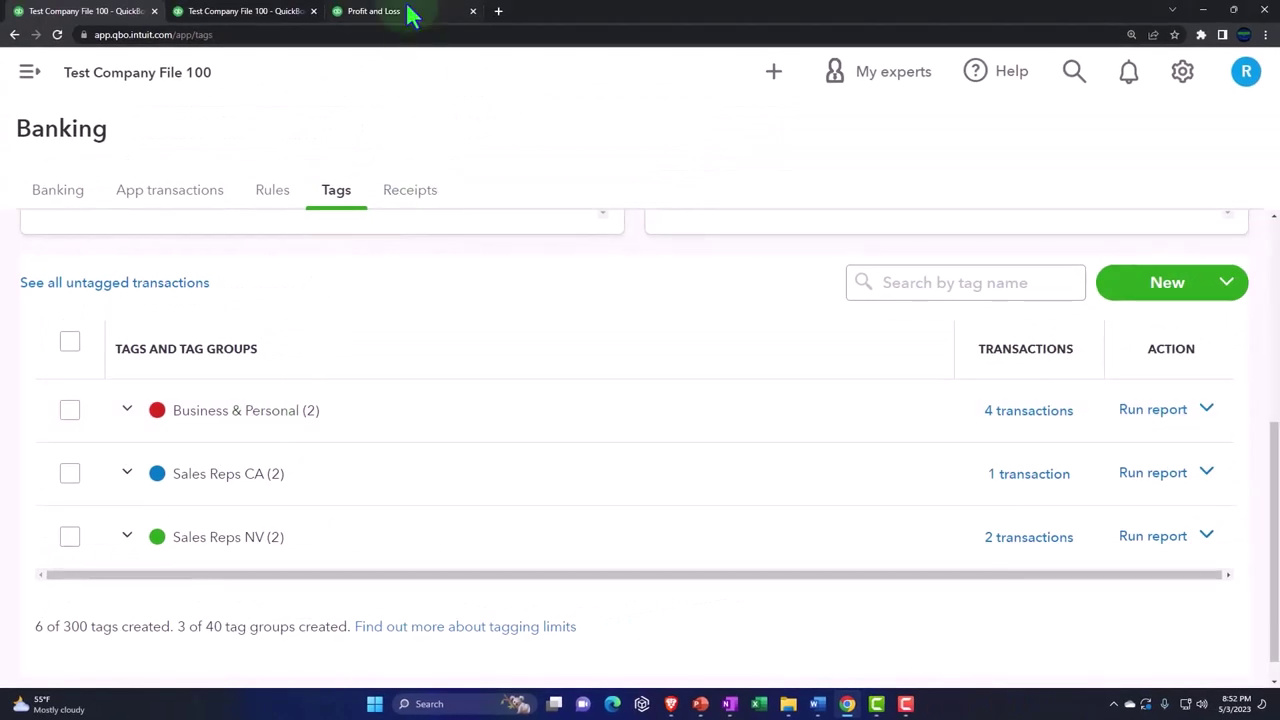
# Examine the class columns, Not Specified and Total in the February - December Profit and Loss report, then return to the Tags page
pyautogui.click(410, 14)
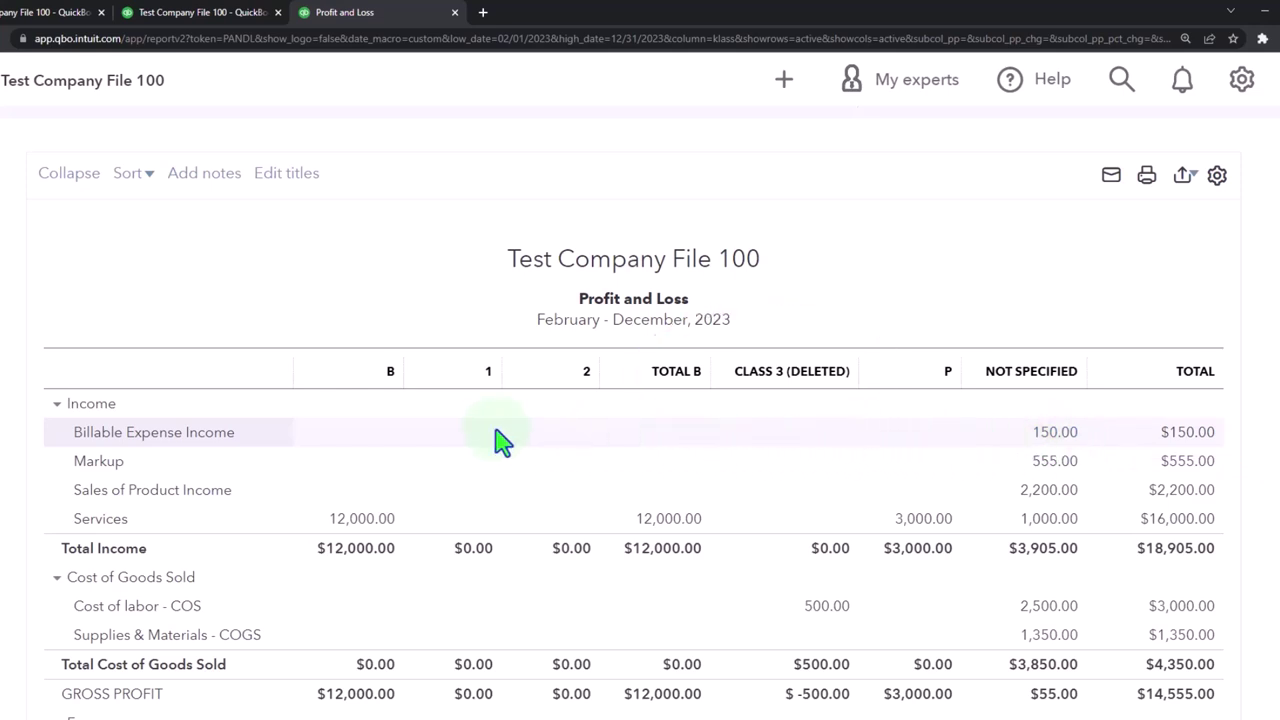
pyautogui.click(1174, 440)
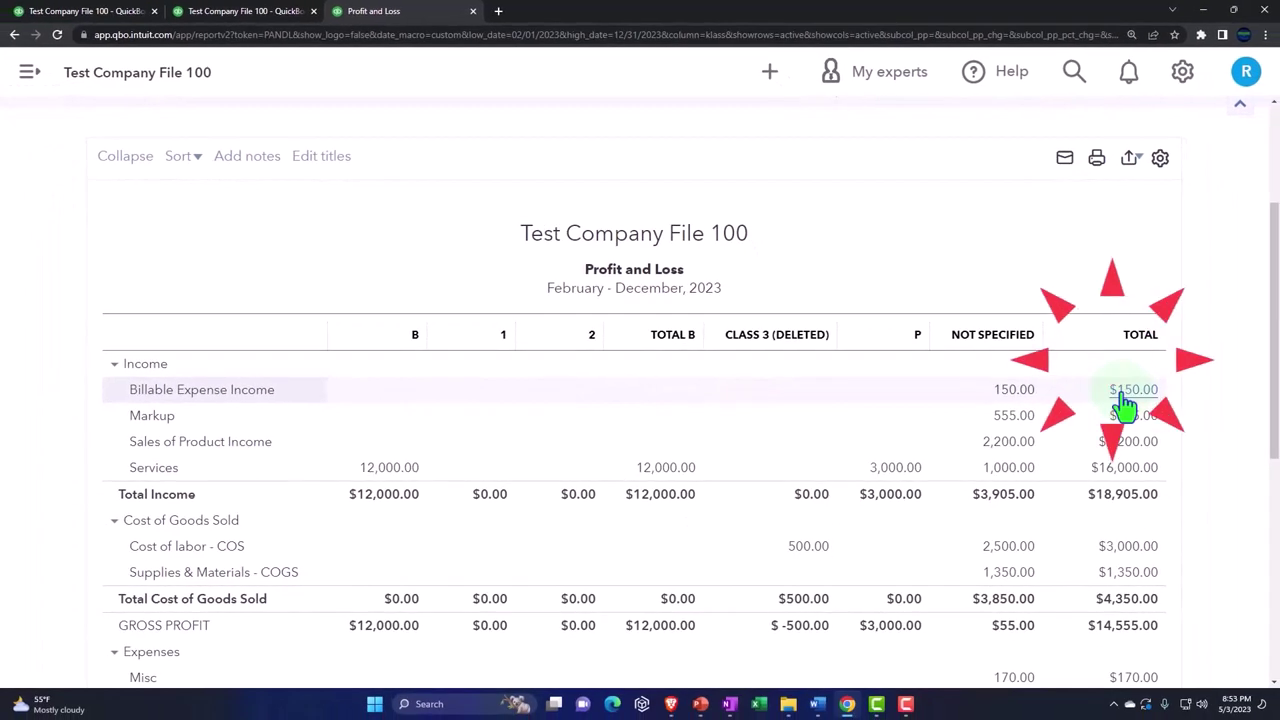
pyautogui.click(68, 12)
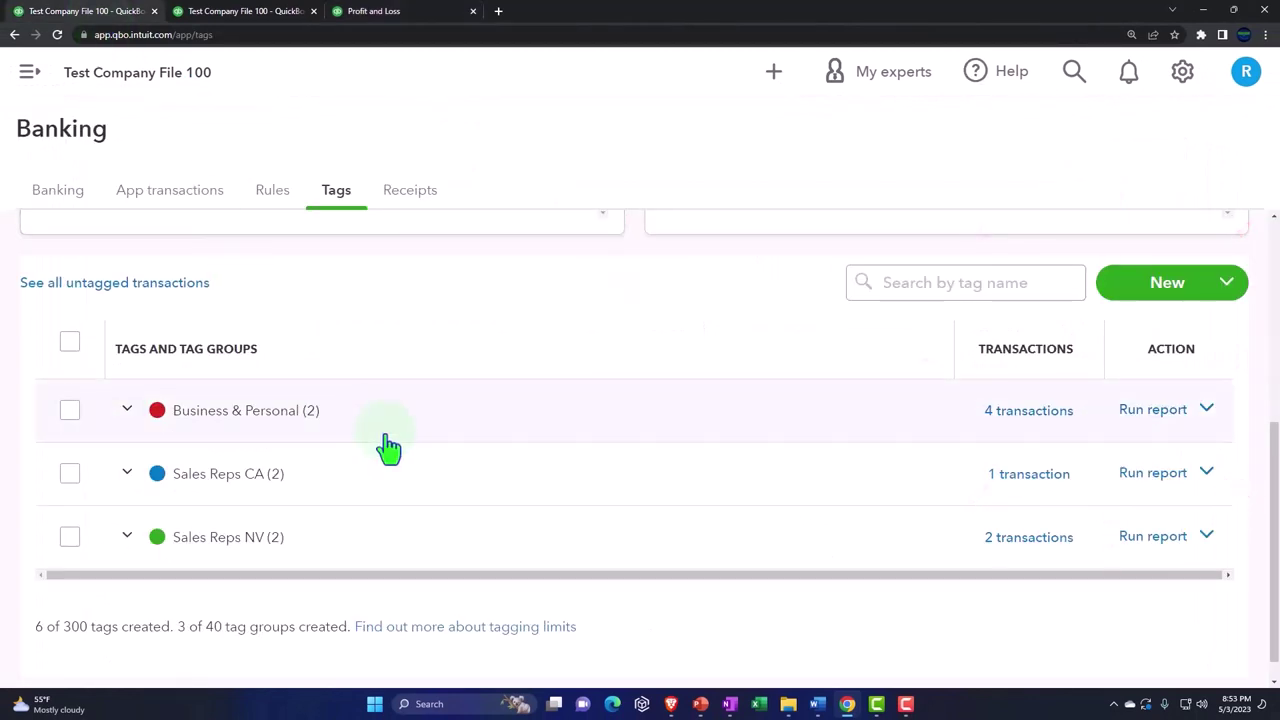